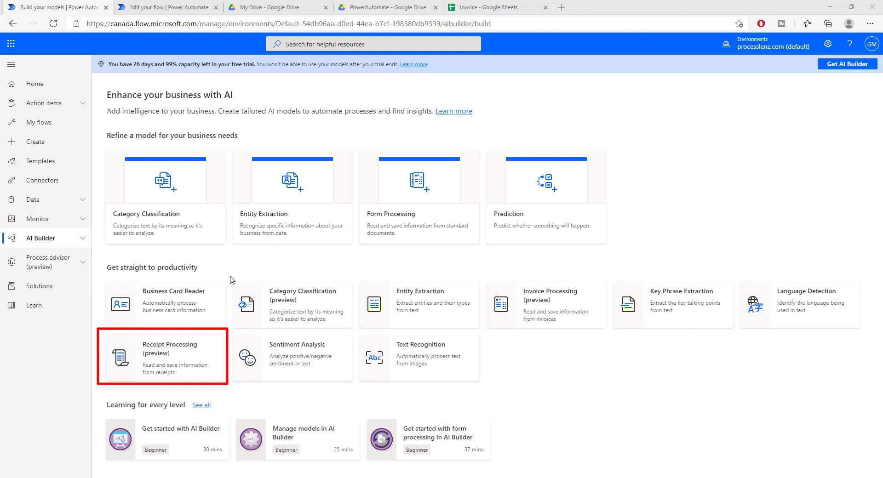
# Open the Receipt Processing model's trial and upload the receipt image named download from the RECEIPT folder
pyautogui.click(168, 364)
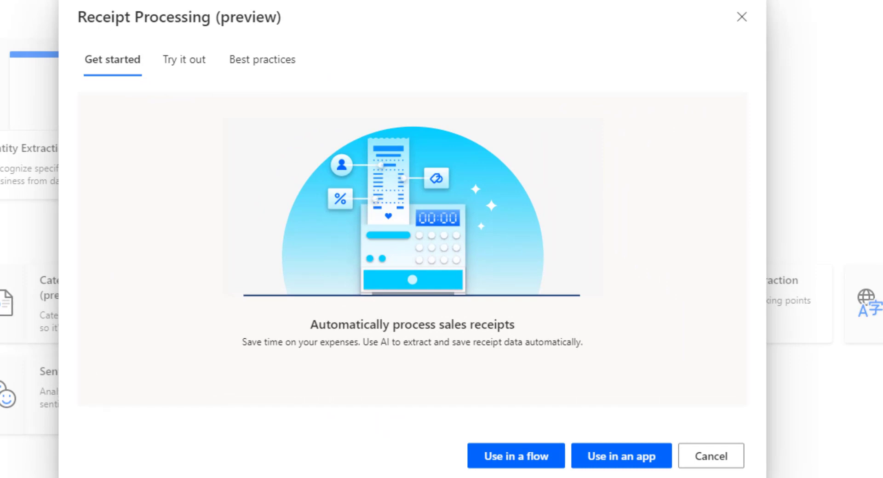
pyautogui.click(183, 71)
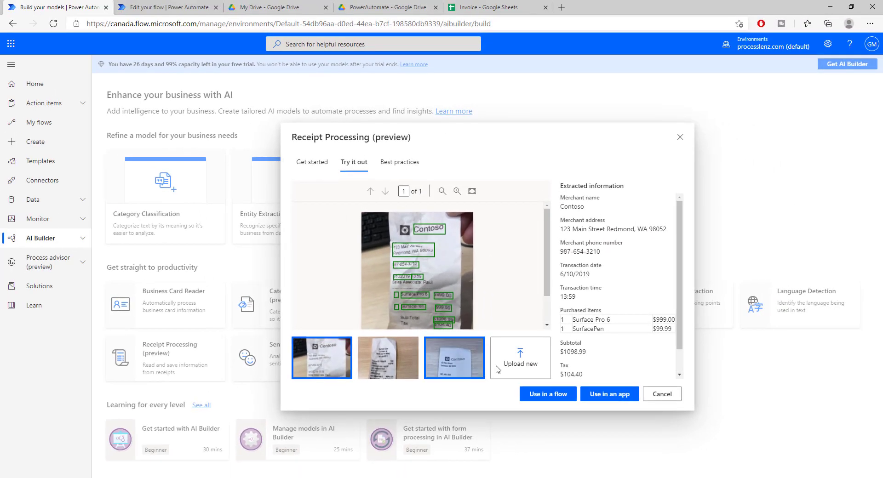
pyautogui.click(483, 386)
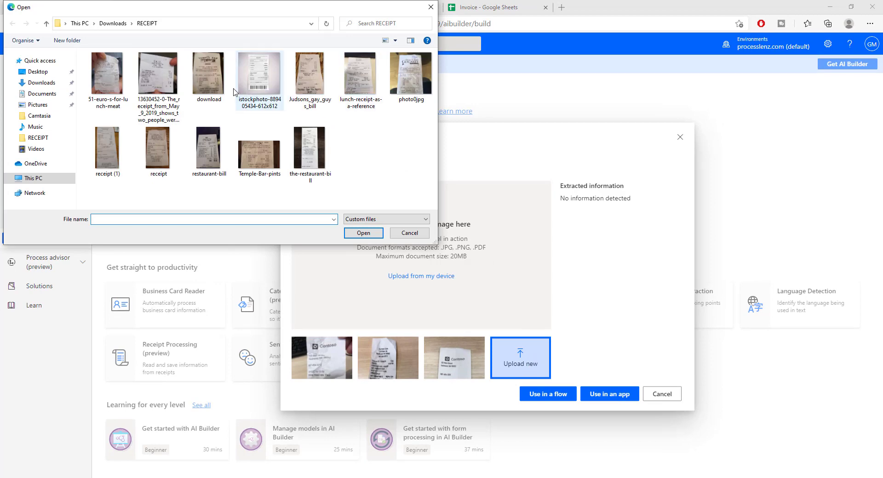
pyautogui.doubleClick(211, 77)
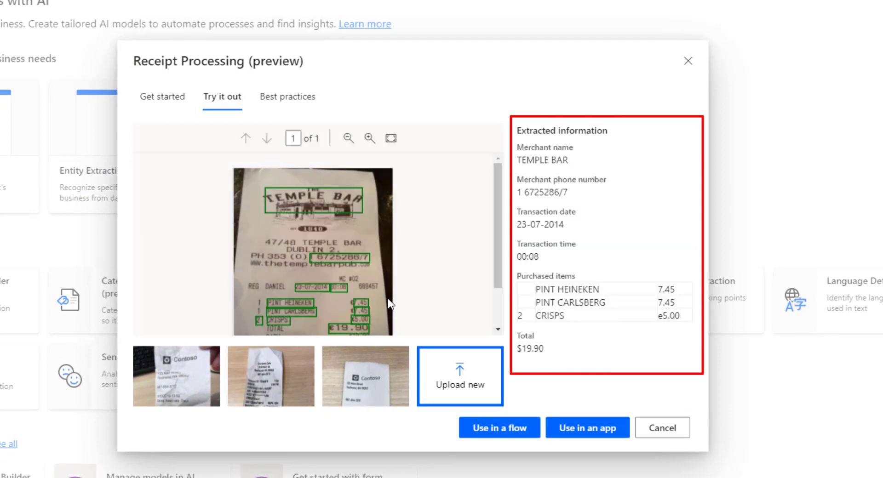
# Compare the uploaded receipt with its extracted information, including the merchant name, and close the Receipt Processing model without using it
pyautogui.scroll(-2, 346, 268)
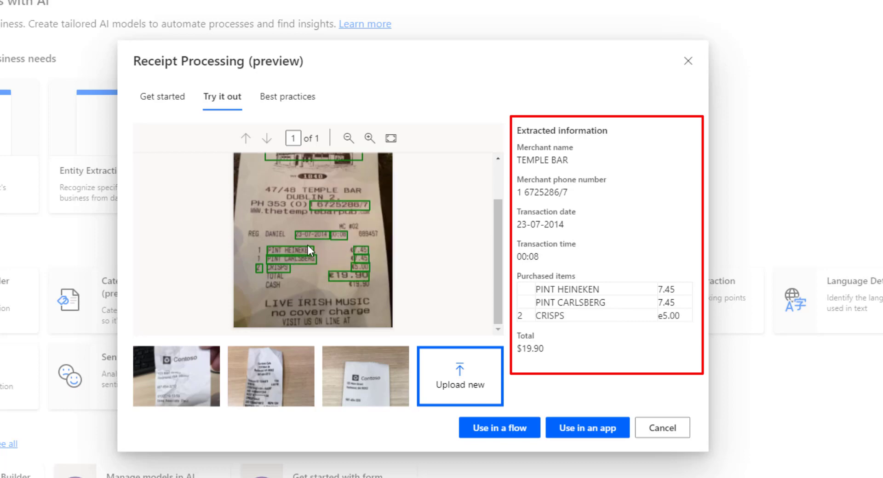
pyautogui.scroll(2, 308, 245)
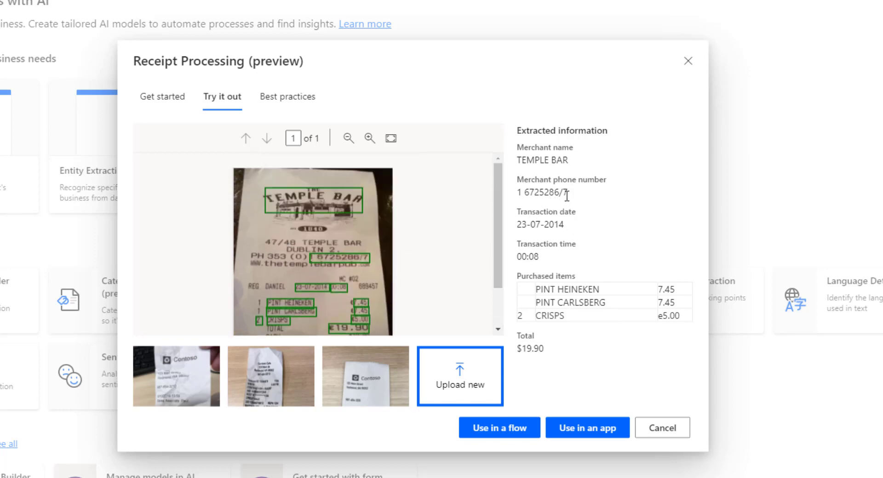
pyautogui.moveTo(570, 160); pyautogui.dragTo(516, 160)
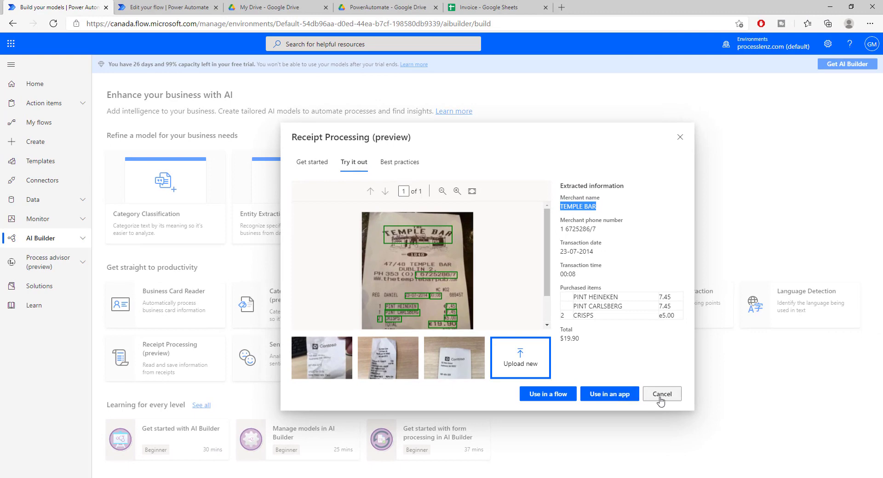
pyautogui.click(662, 395)
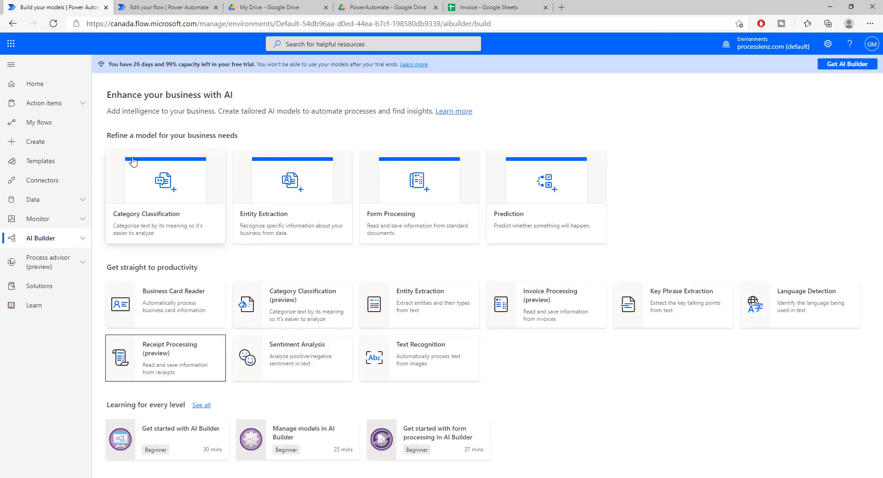
# Create an instant cloud flow named BillCheckExtract with the Manually trigger a flow trigger, and start adding its first action
pyautogui.click(35, 141)
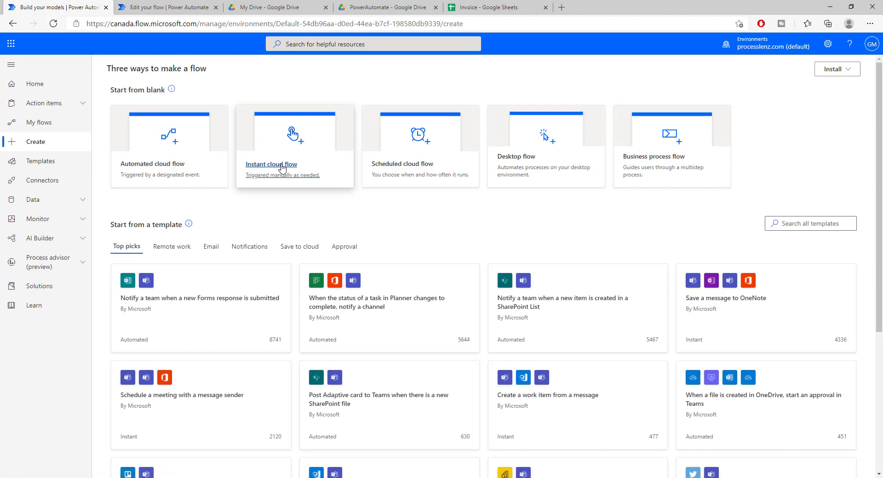
pyautogui.click(281, 168)
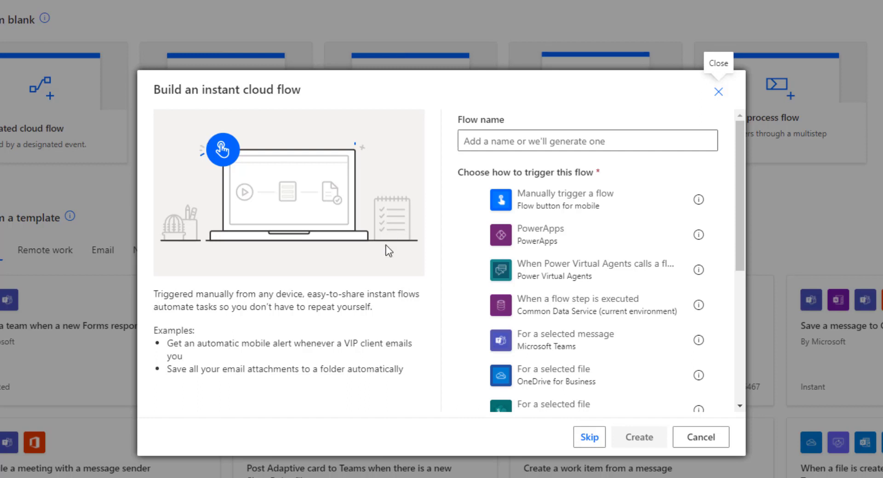
pyautogui.click(568, 206)
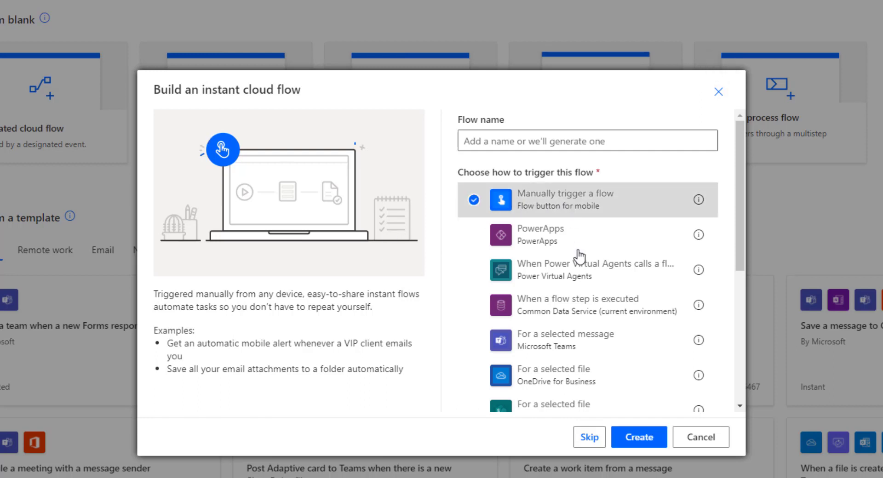
pyautogui.click(560, 135)
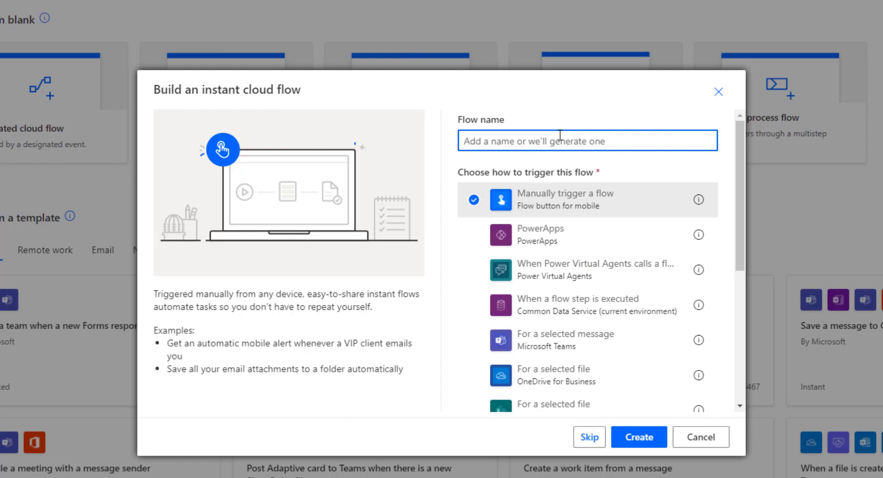
pyautogui.write('BillC')
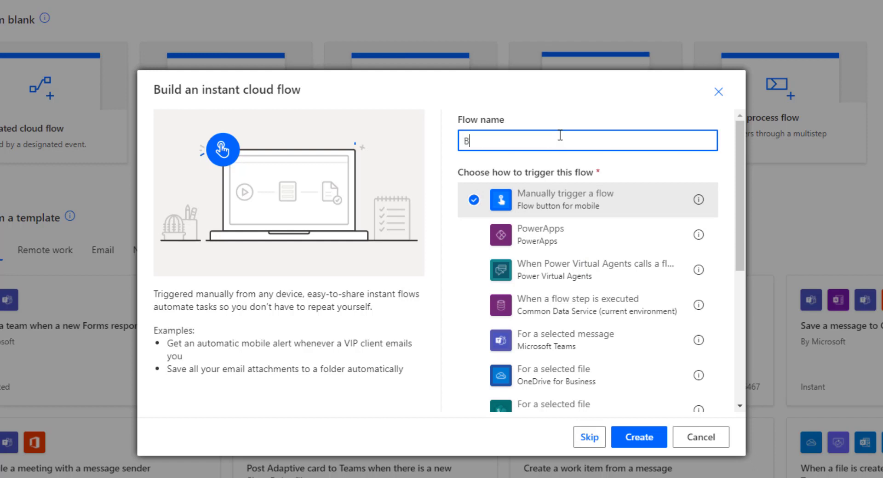
pyautogui.write('heckExtract')
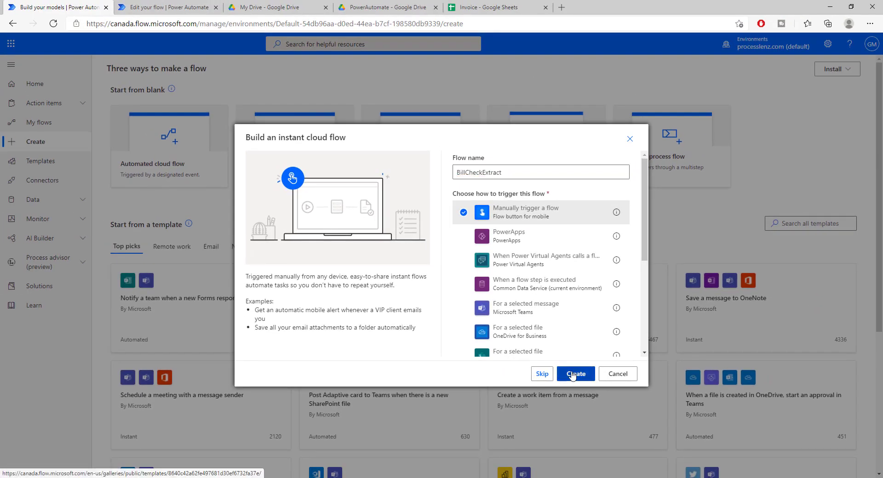
pyautogui.click(639, 437)
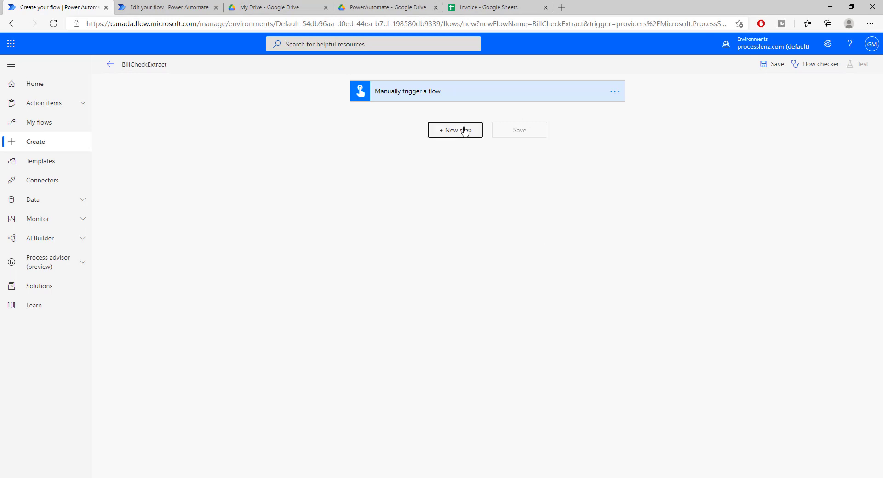
pyautogui.click(463, 131)
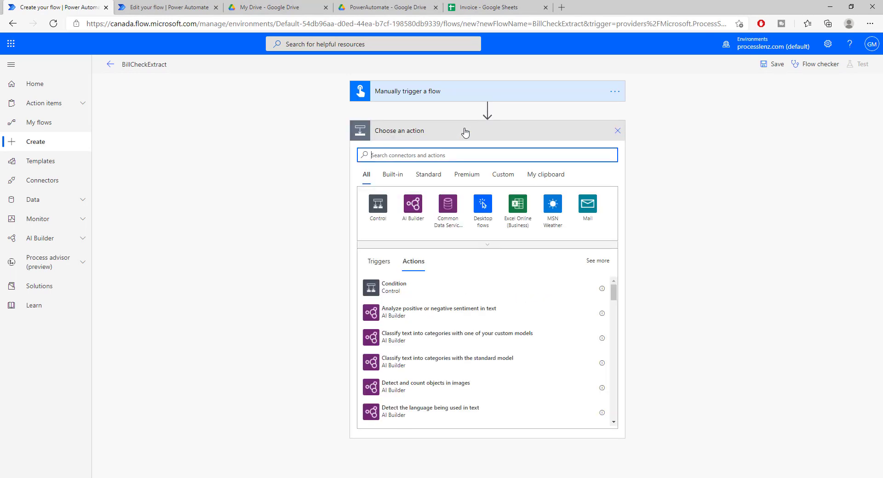
# Review the receipt images in Google Drive's PowerAutomate/Bills folder and the existing Check Recips flow, and return to the BillCheckExtract flow
pyautogui.click(385, 8)
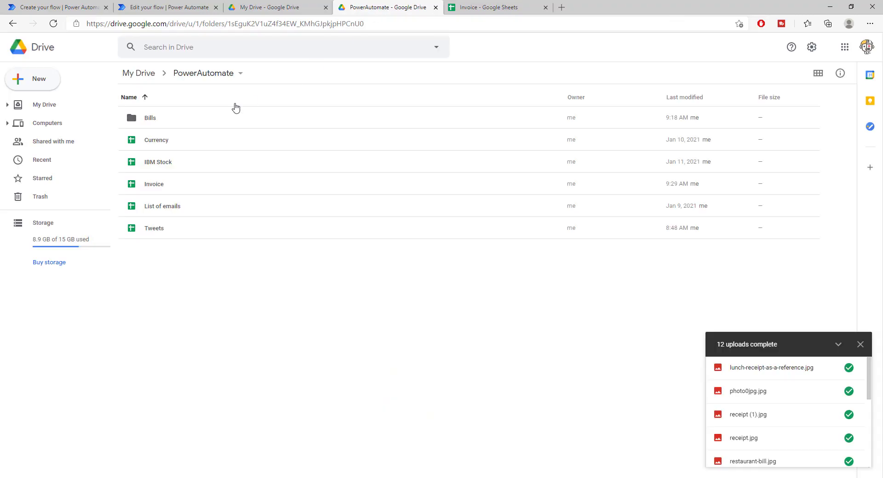
pyautogui.doubleClick(148, 122)
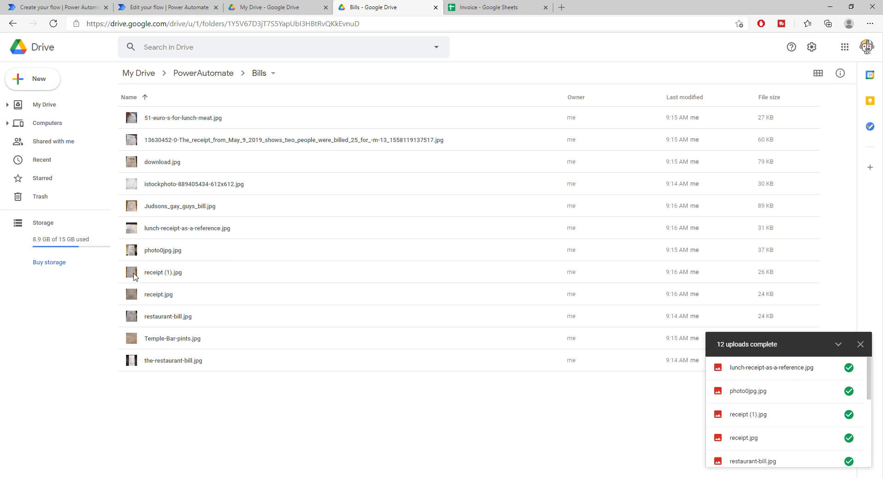
pyautogui.doubleClick(135, 275)
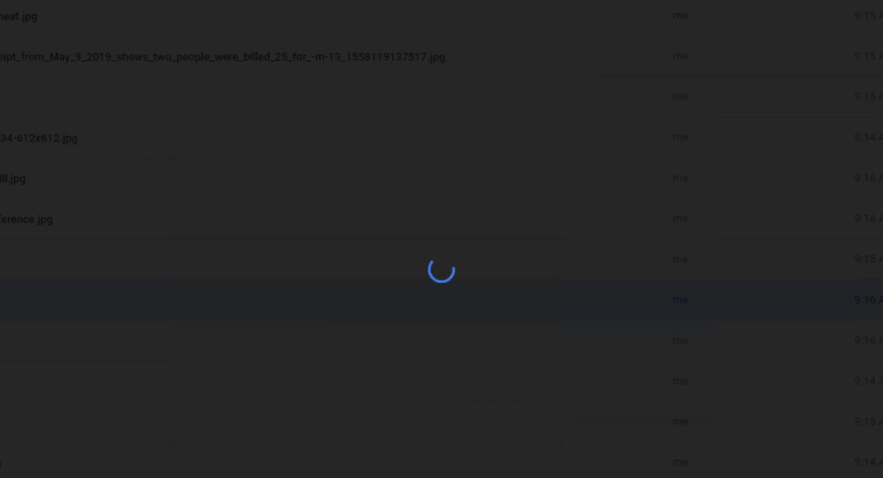
pyautogui.press('Left')
pyautogui.press('Left')
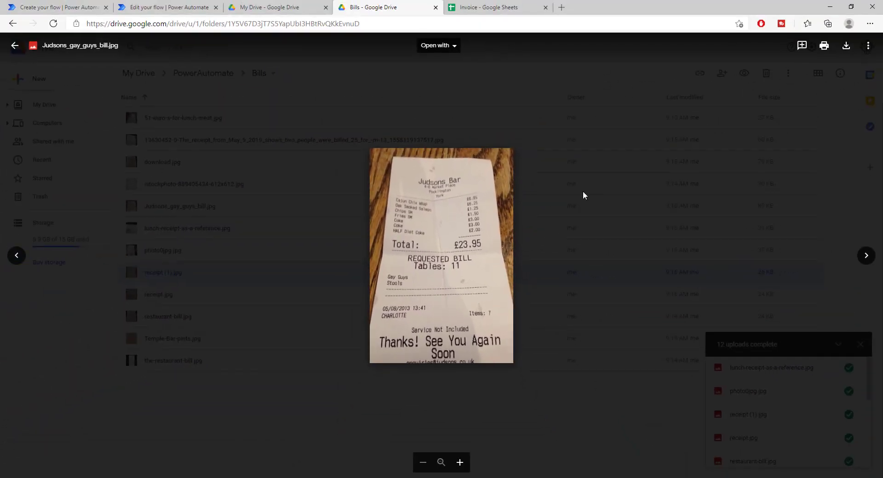
pyautogui.click(595, 177)
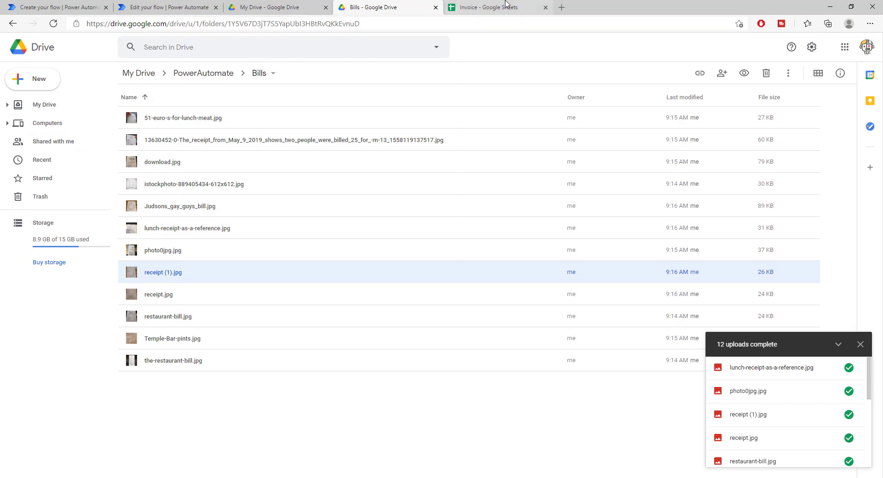
pyautogui.click(272, 7)
pyautogui.click(174, 6)
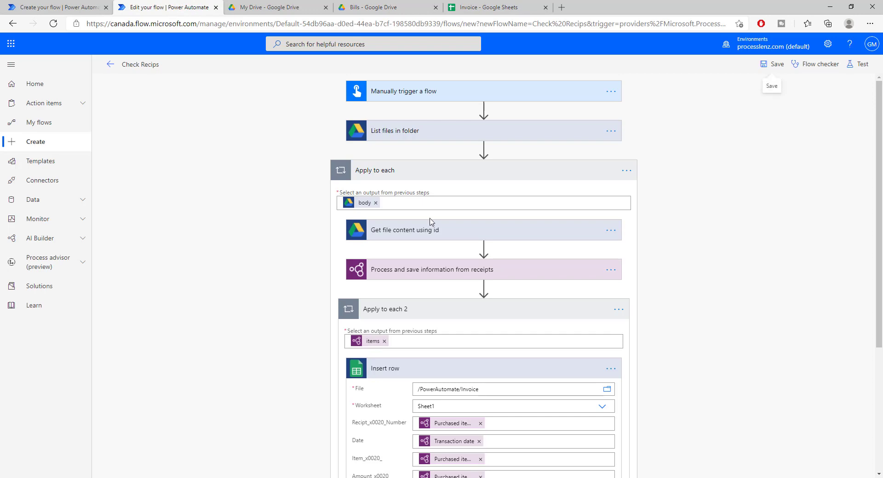
pyautogui.click(86, 5)
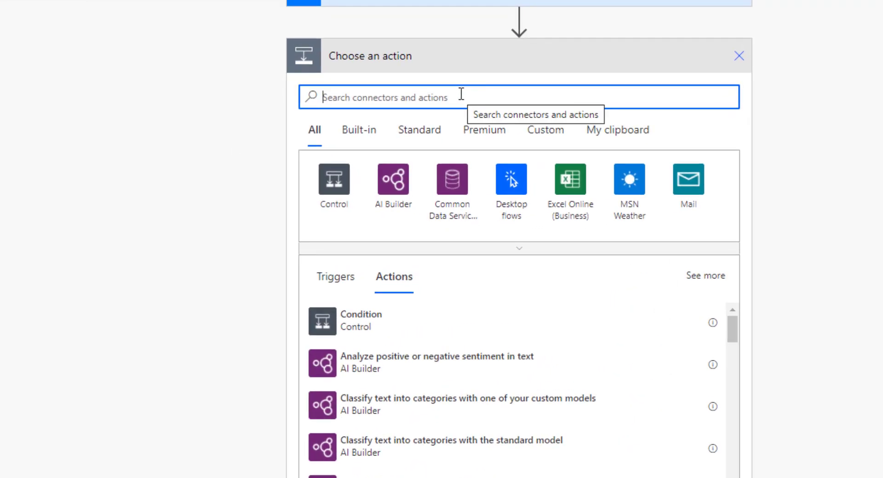
# Find the Google Drive connector and add its List files in folder action after the manual trigger
pyautogui.write('drive')
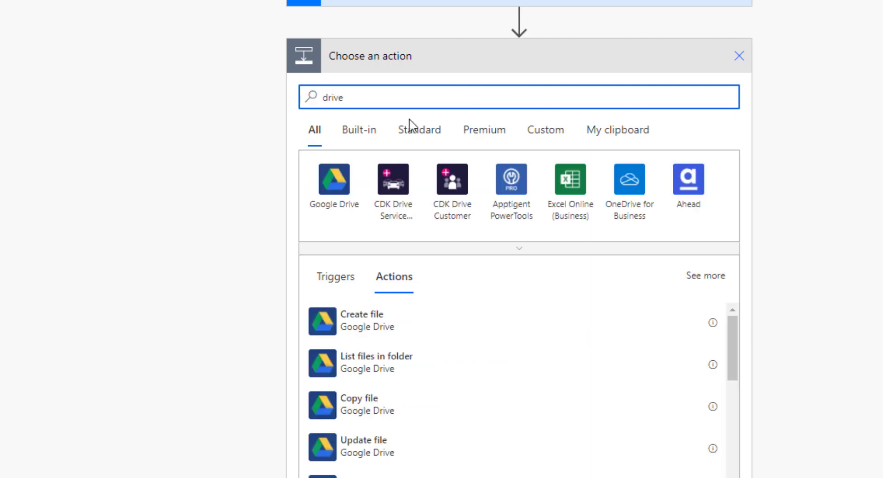
pyautogui.click(334, 182)
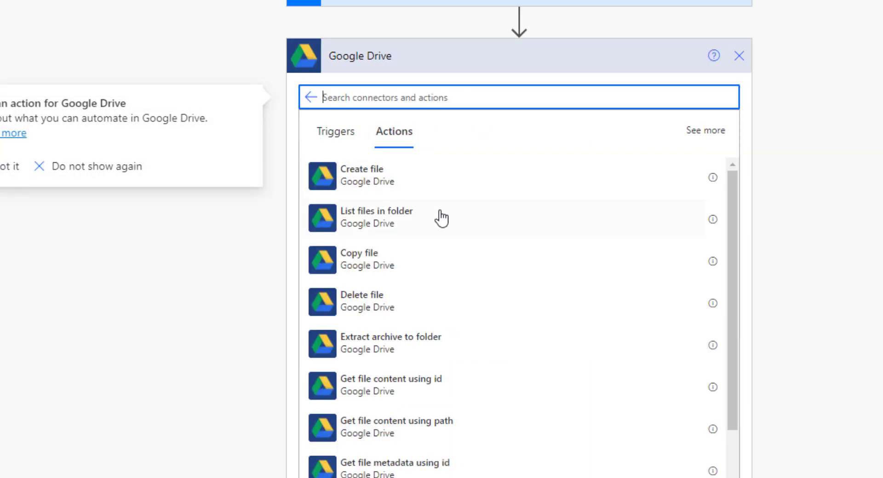
pyautogui.click(404, 225)
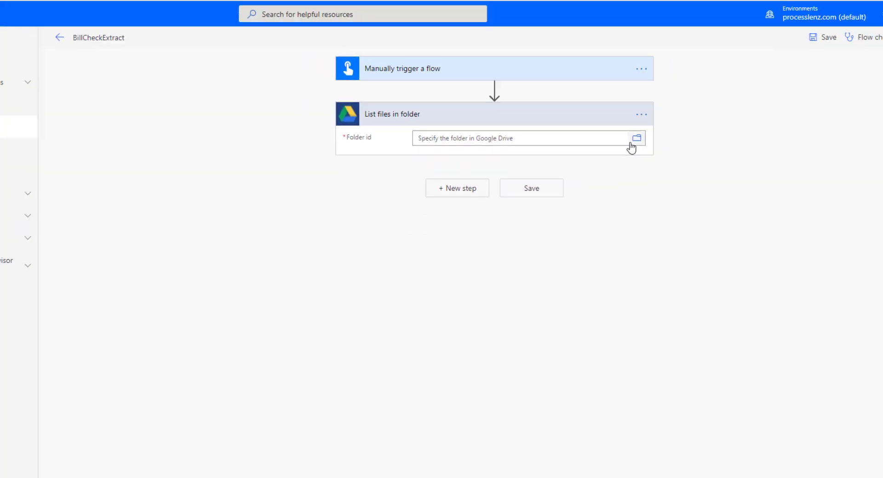
pyautogui.click(728, 90)
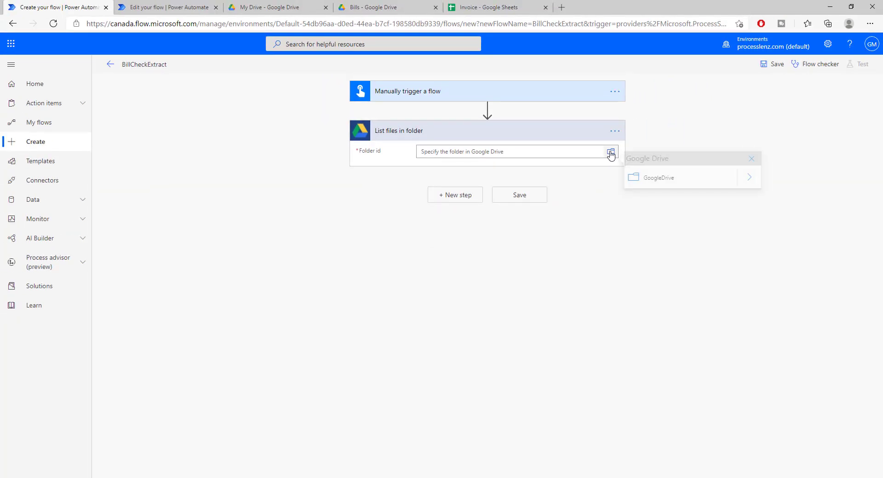
pyautogui.click(750, 178)
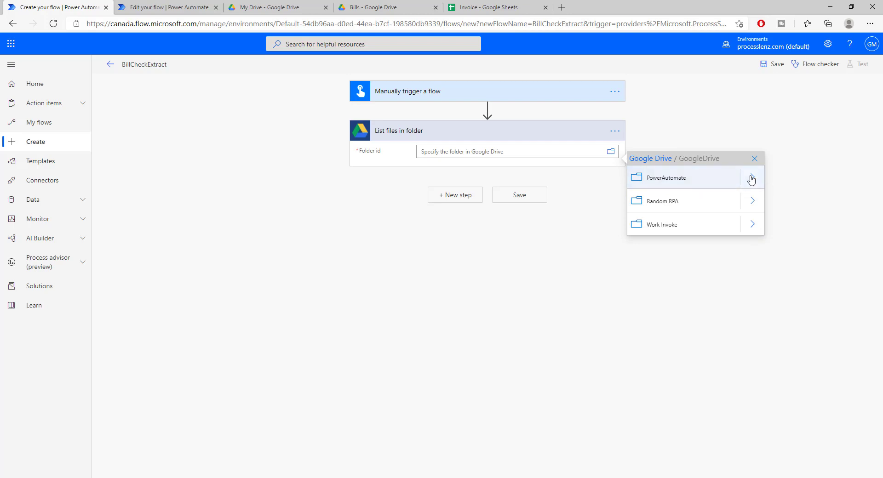
pyautogui.click(753, 178)
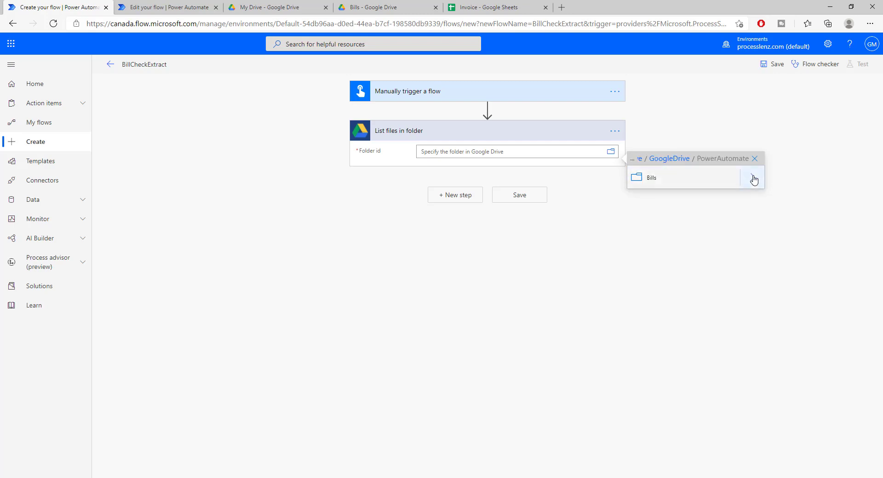
pyautogui.click(754, 180)
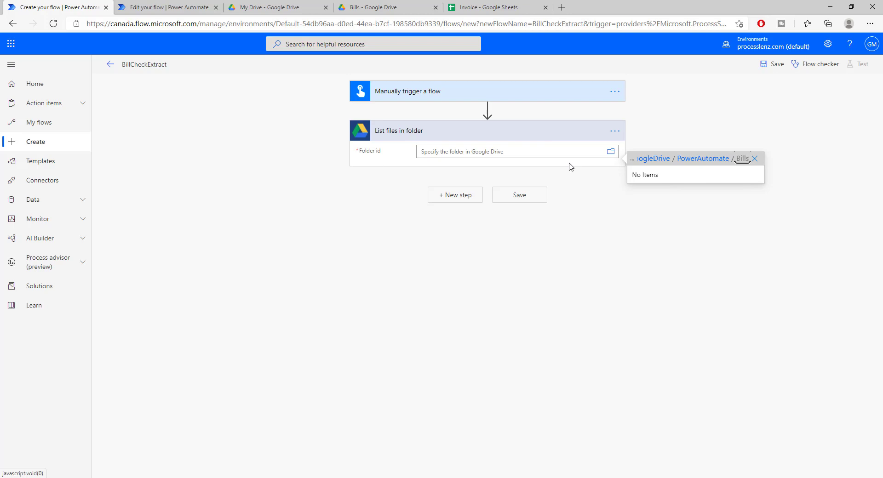
pyautogui.click(535, 153)
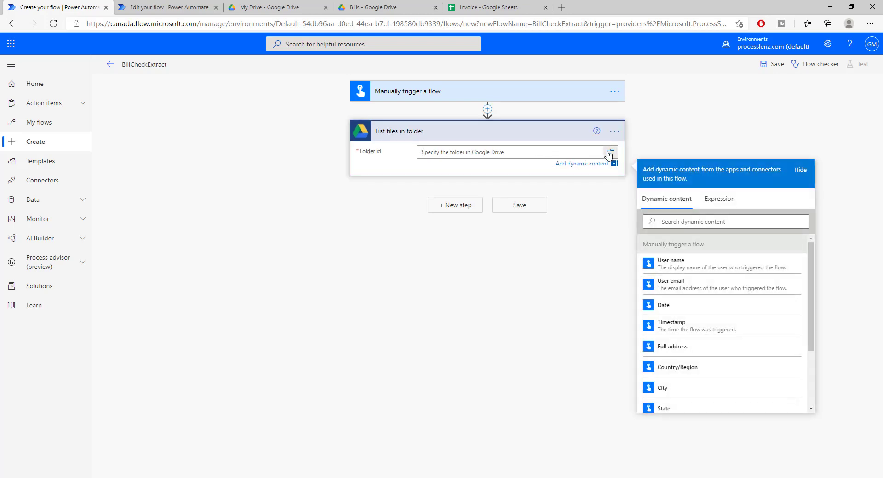
# Set the folder of the List files in folder action to /PowerAutomate/Bills
pyautogui.click(609, 152)
pyautogui.click(757, 178)
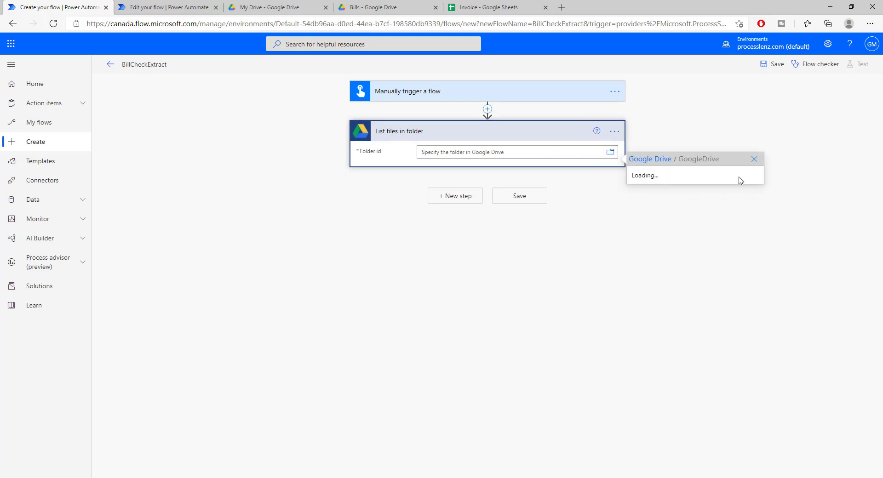
pyautogui.click(702, 179)
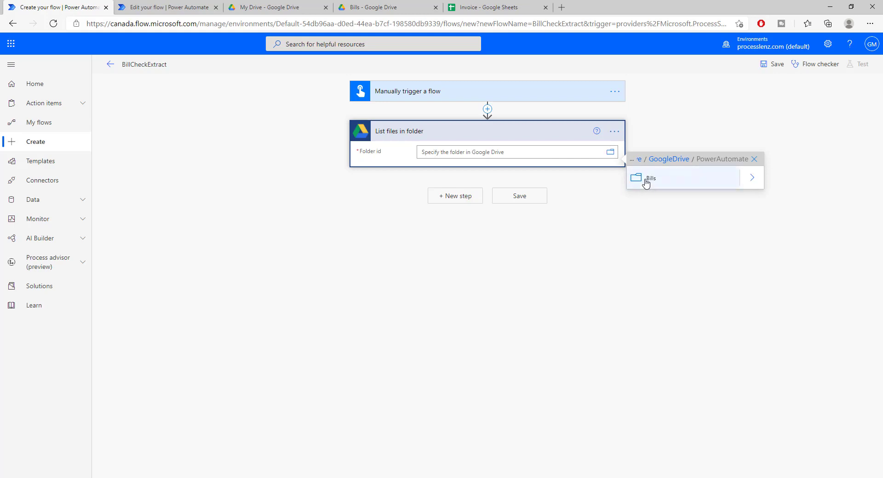
pyautogui.click(646, 182)
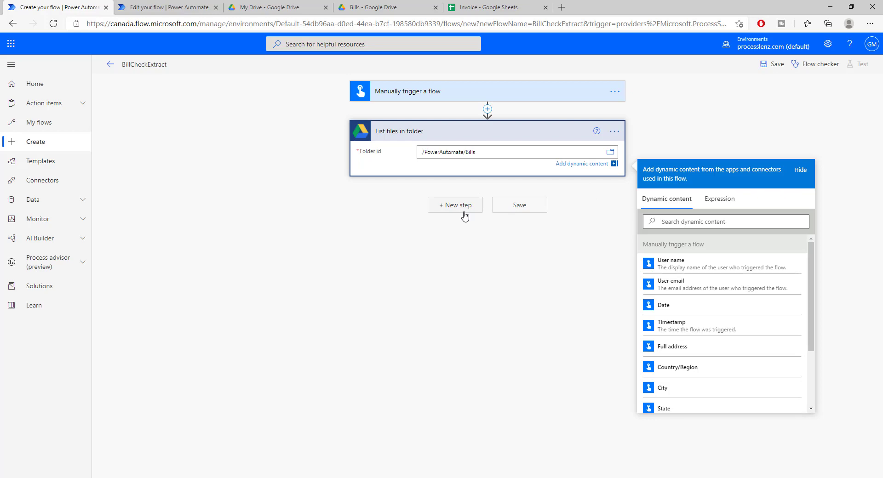
# Add Google Drive's Get file content using id action after List files in folder, with the listed files' Id as its file id
pyautogui.click(465, 215)
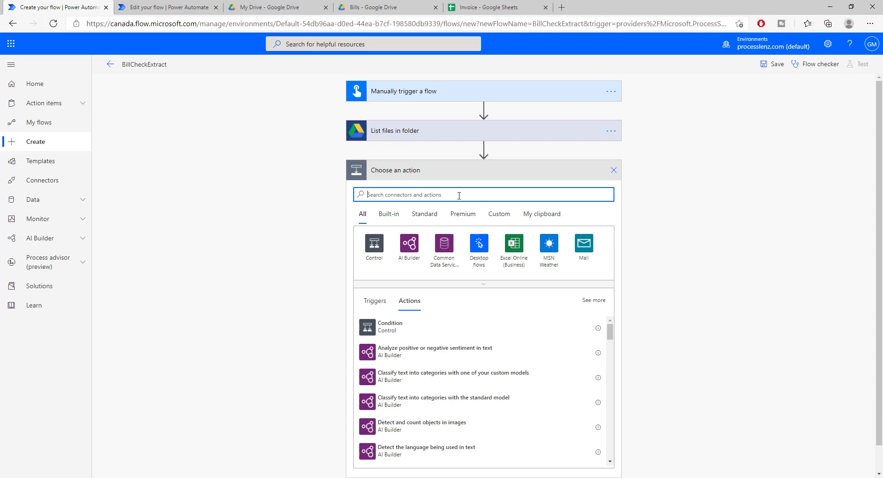
pyautogui.write('files')
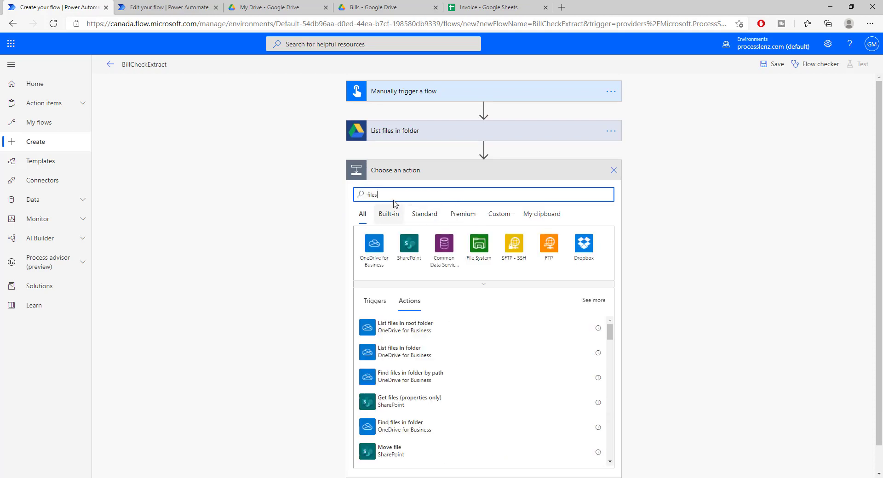
pyautogui.moveTo(382, 198); pyautogui.dragTo(308, 189)
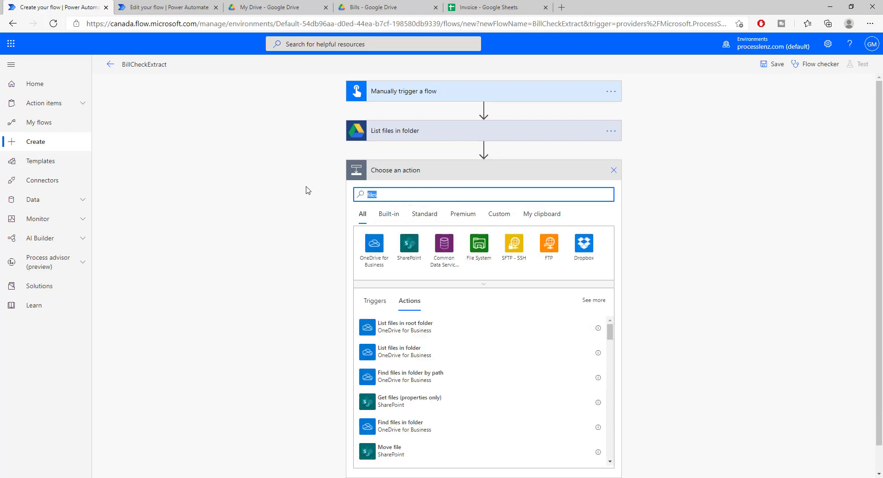
pyautogui.write('drive')
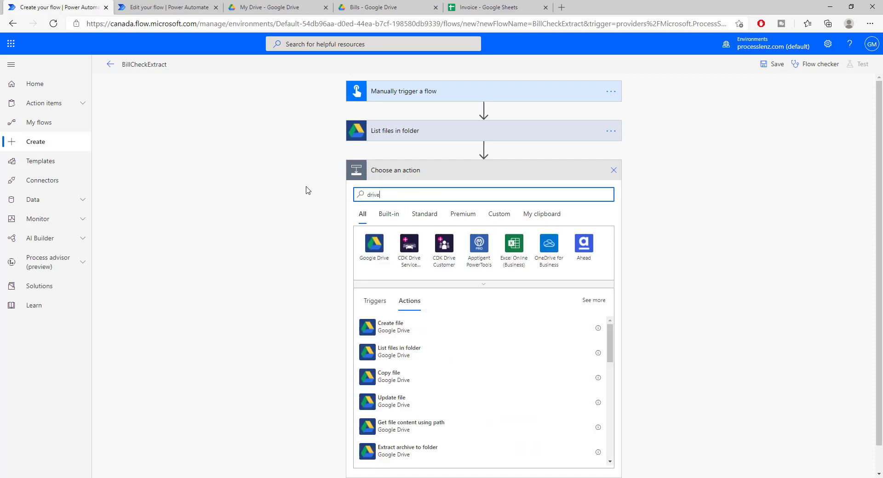
pyautogui.click(374, 244)
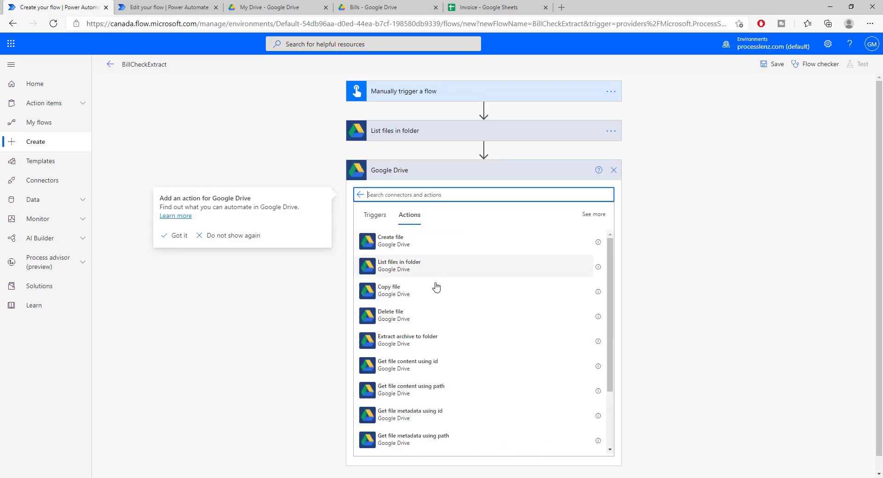
pyautogui.click(437, 368)
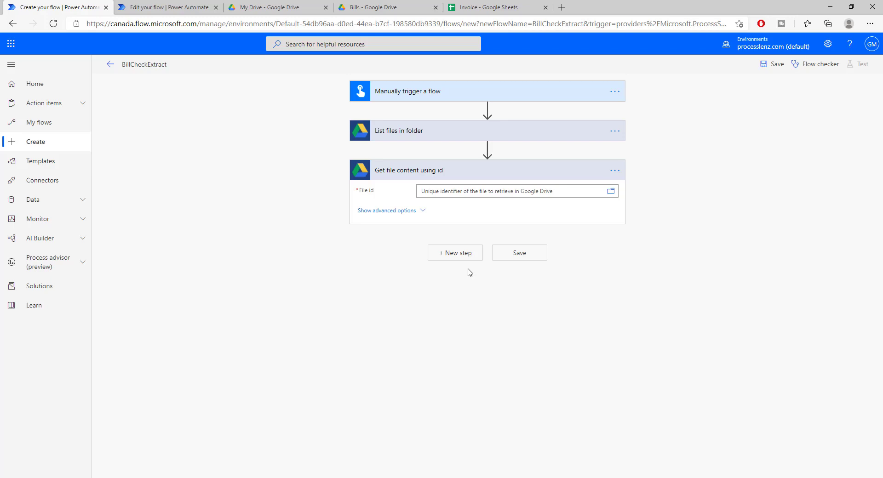
pyautogui.click(498, 189)
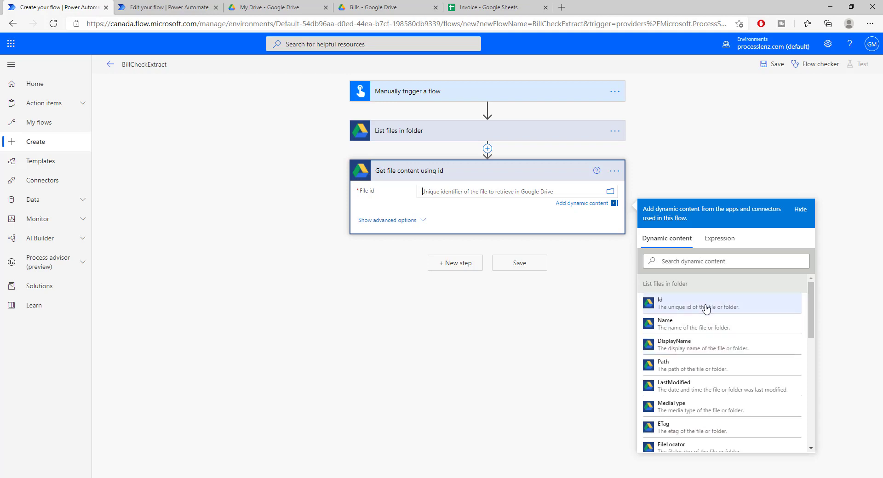
pyautogui.click(673, 307)
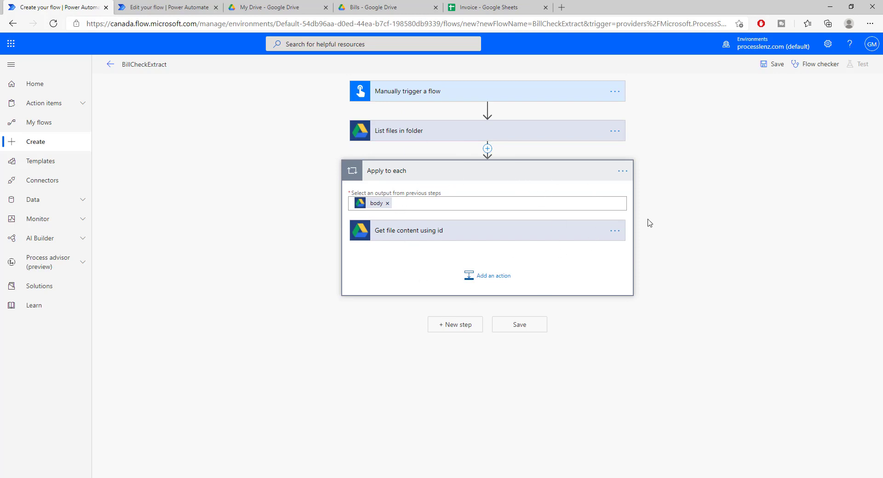
# Add AI Builder's Process and save information from receipts action inside the Apply to each loop, after Get file content using id
pyautogui.click(489, 278)
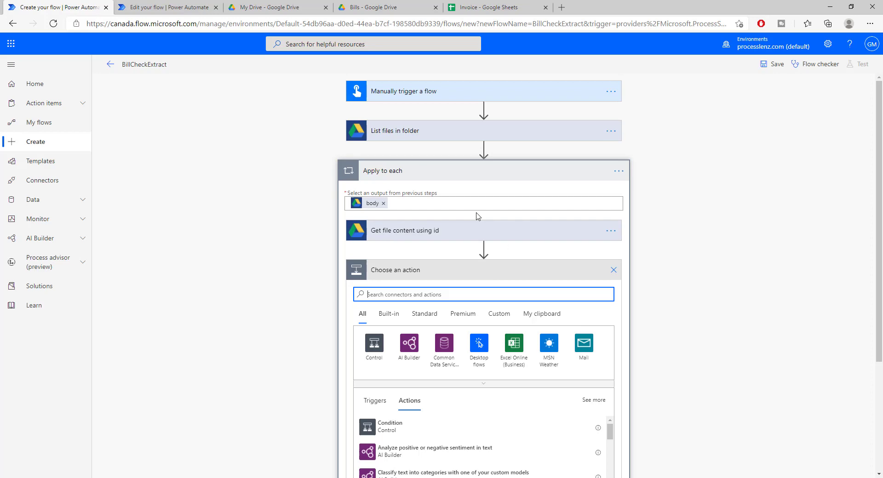
pyautogui.click(407, 348)
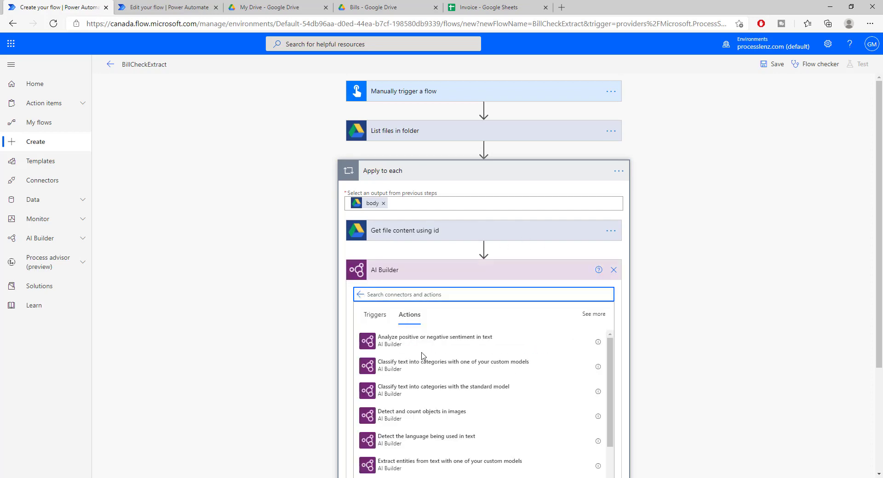
pyautogui.scroll(-5, 455, 383)
pyautogui.scroll(-3, 455, 382)
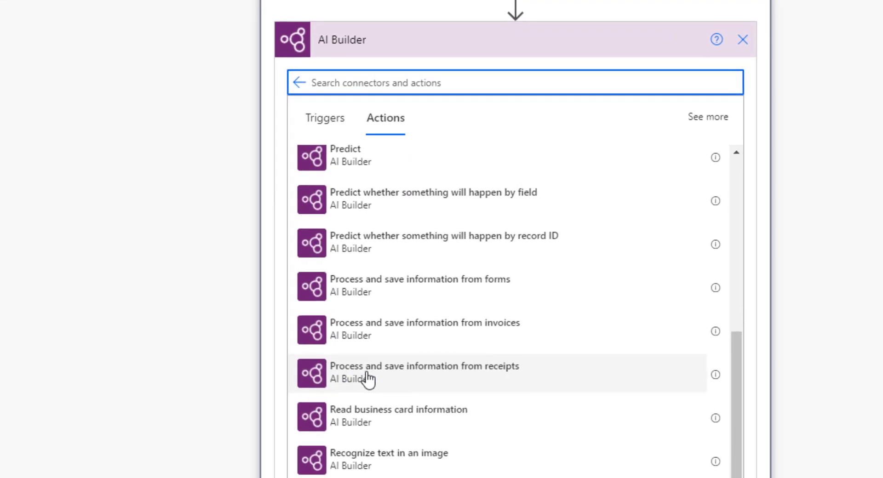
pyautogui.click(497, 378)
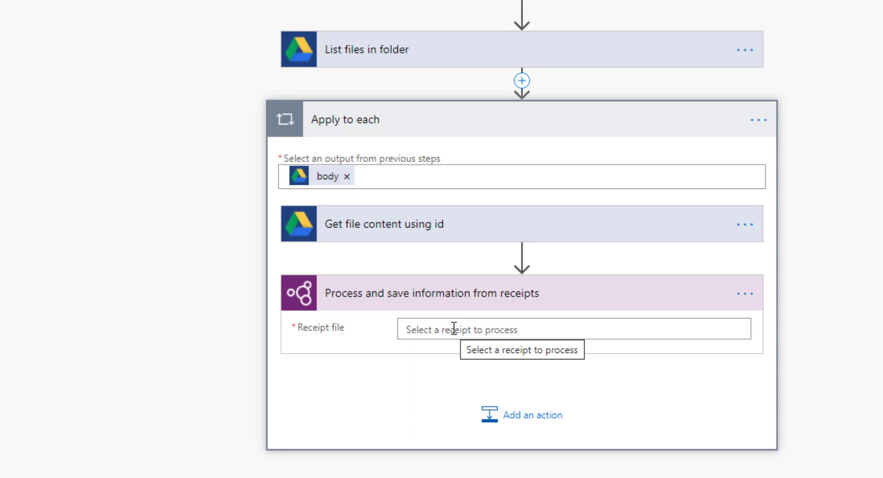
# Set the receipt file of the Process and save information from receipts action to the File Content dynamic value
pyautogui.click(453, 329)
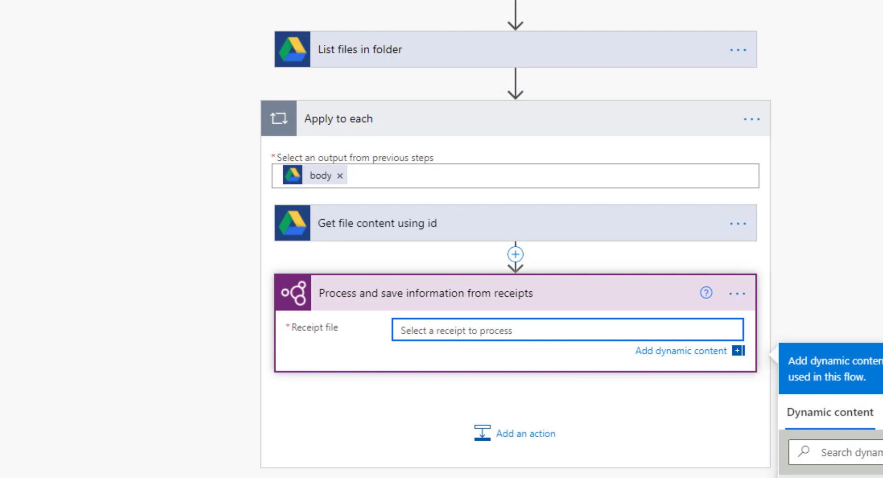
pyautogui.click(865, 474)
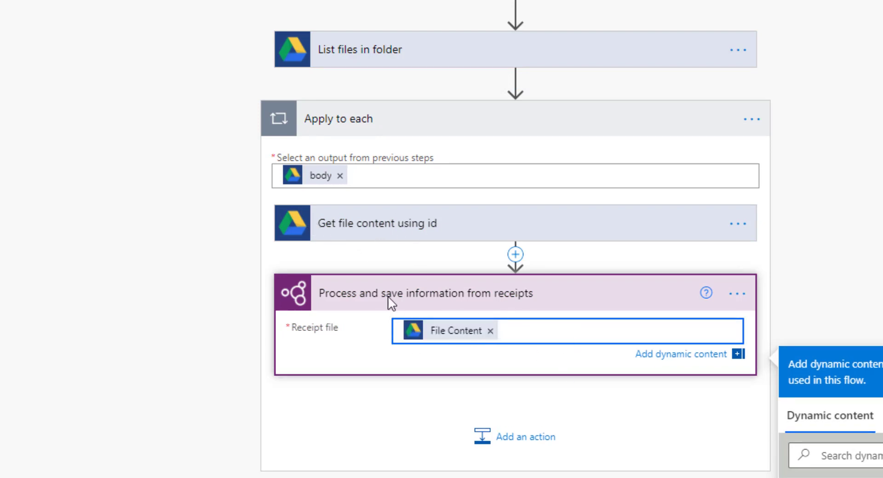
pyautogui.click(433, 404)
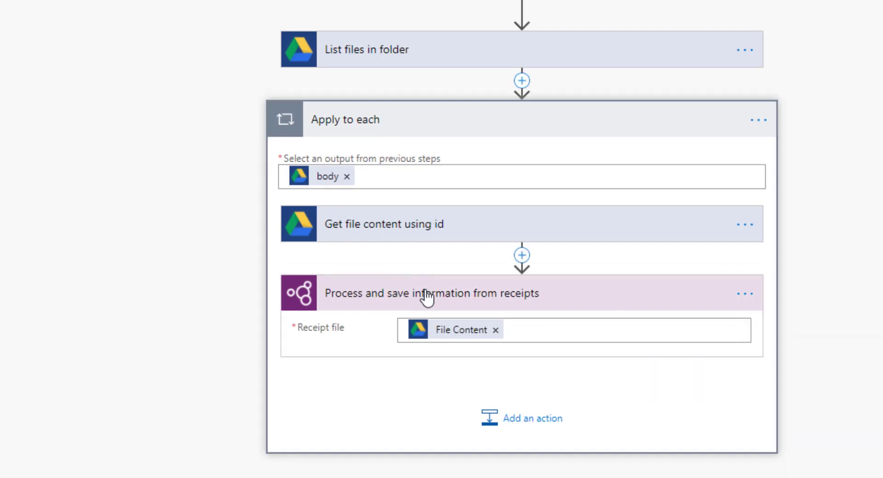
pyautogui.moveTo(484, 340)
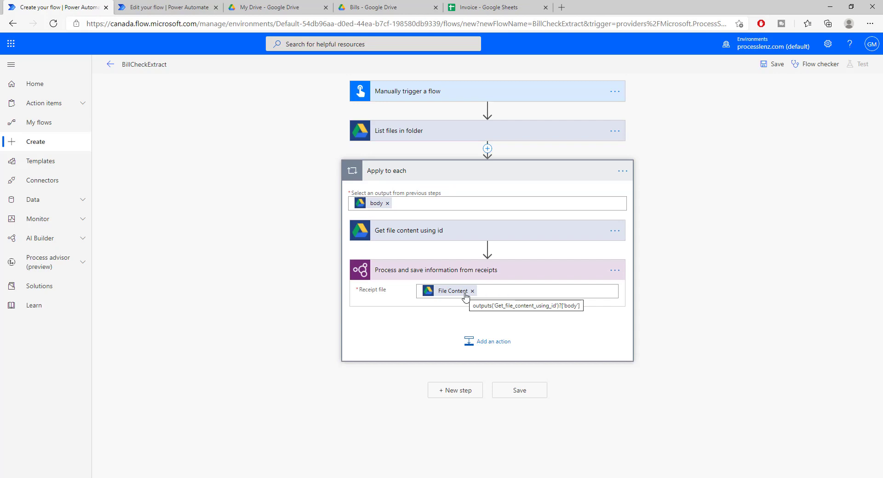
# Switch to the Invoice spreadsheet in Google Sheets and change the header in cell A1 to Merchant Name
pyautogui.click(475, 6)
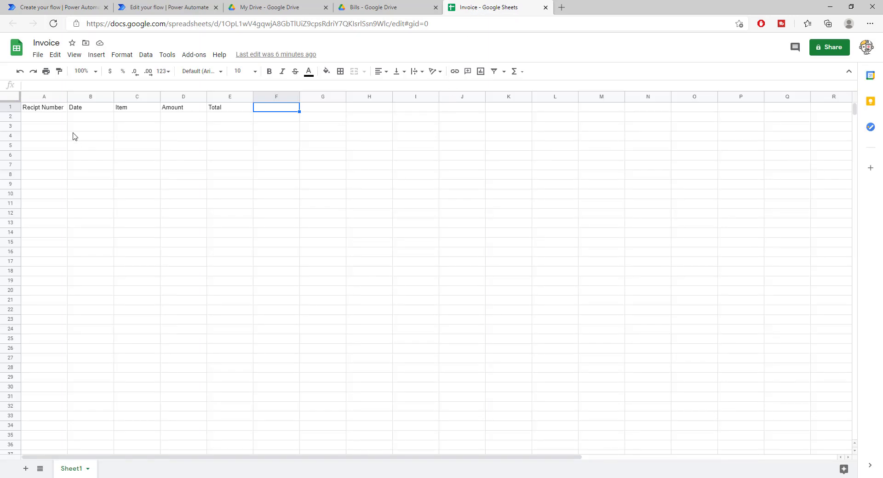
pyautogui.click(73, 135)
pyautogui.click(42, 119)
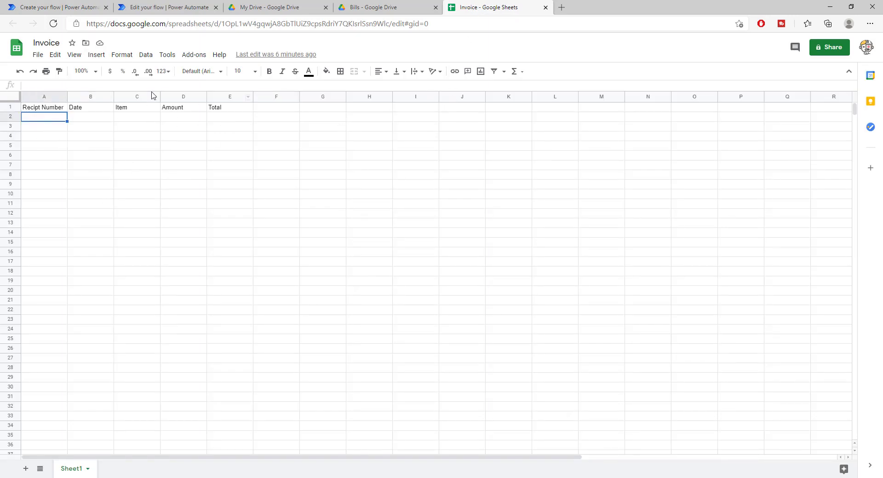
pyautogui.click(251, 158)
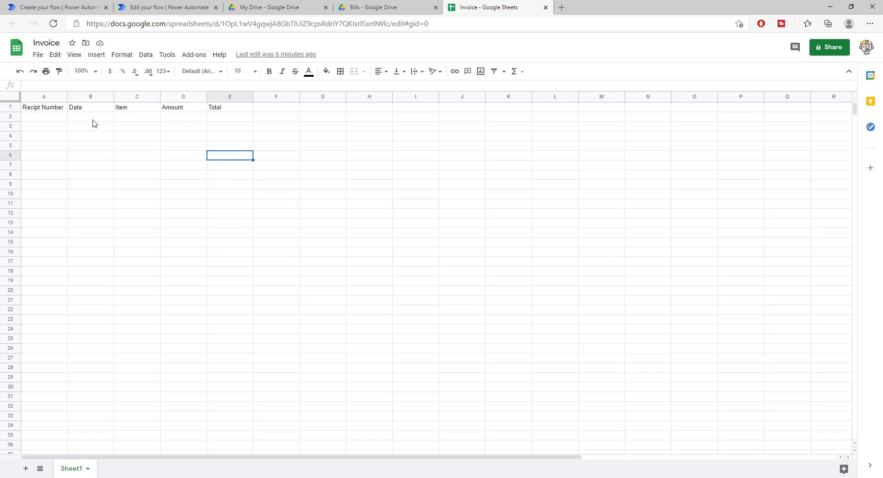
pyautogui.click(41, 111)
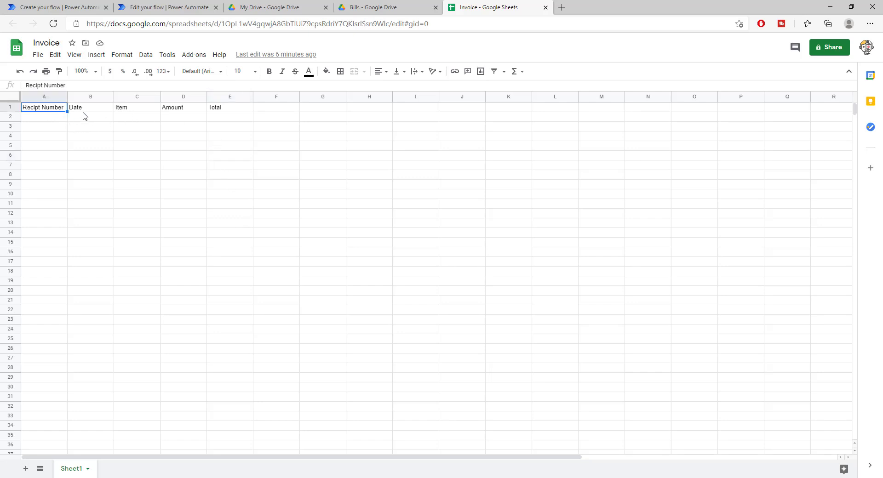
pyautogui.click(85, 110)
pyautogui.click(52, 110)
pyautogui.write('Merchant')
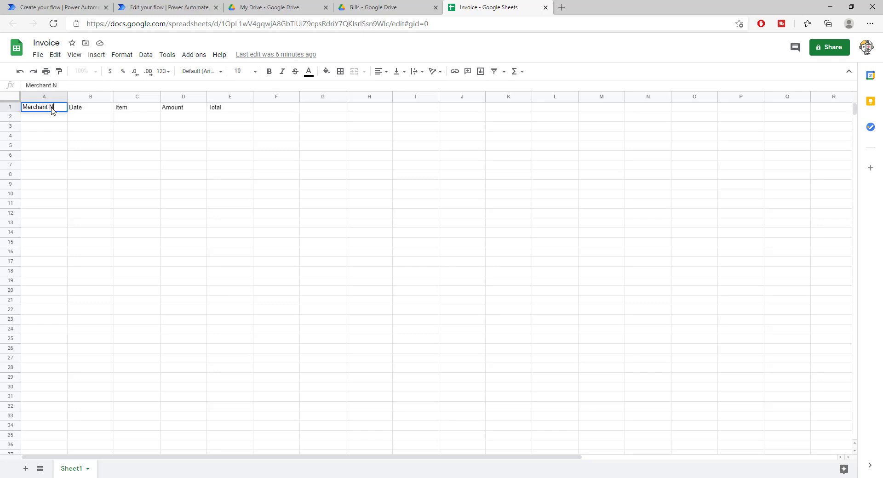
pyautogui.click(97, 127)
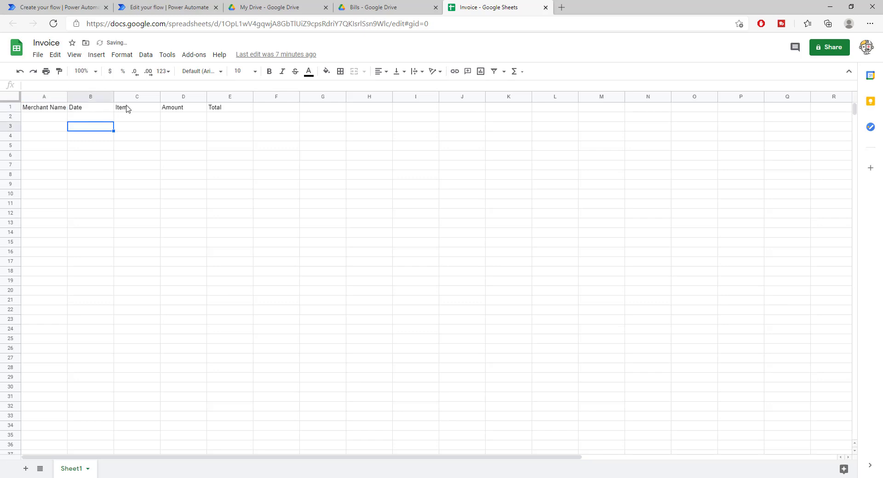
# Change the header in cell D1 of the Invoice sheet to Price
pyautogui.click(131, 109)
pyautogui.click(179, 110)
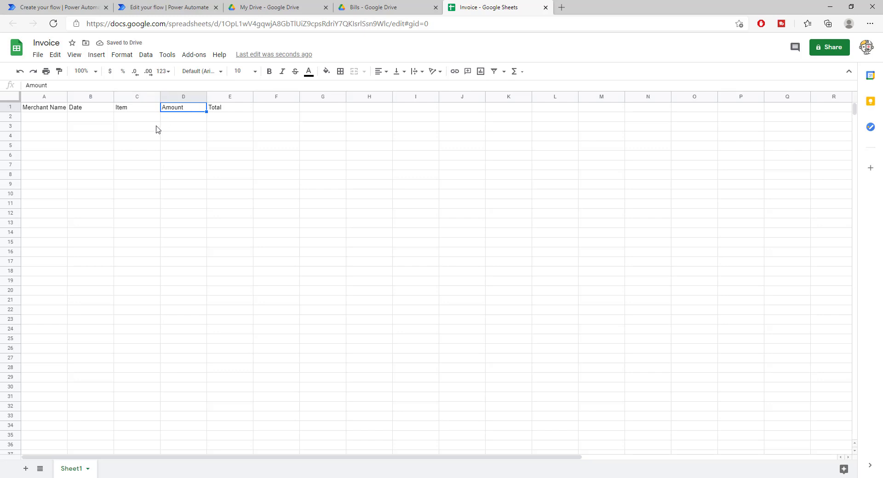
pyautogui.click(85, 109)
pyautogui.click(140, 109)
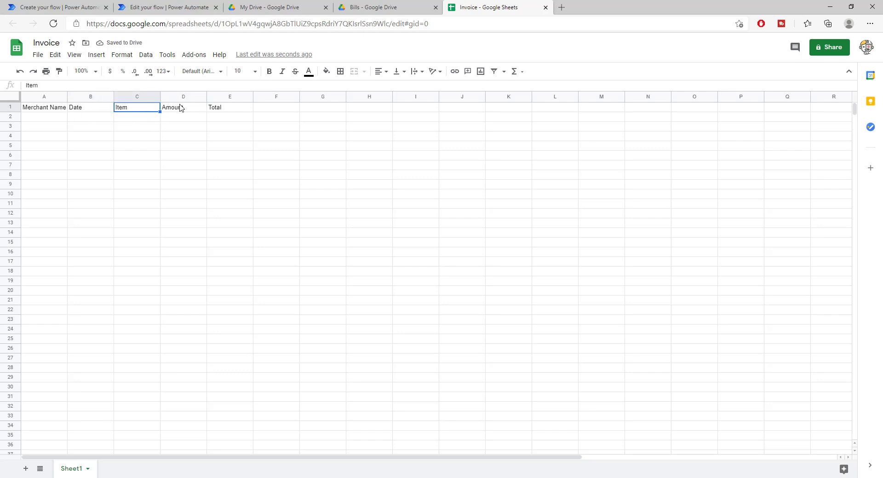
pyautogui.click(183, 110)
pyautogui.write('Price')
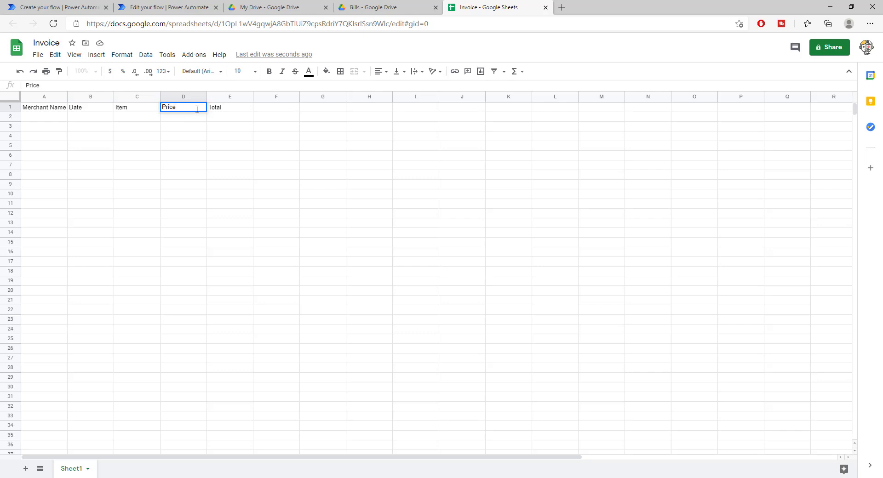
pyautogui.click(240, 137)
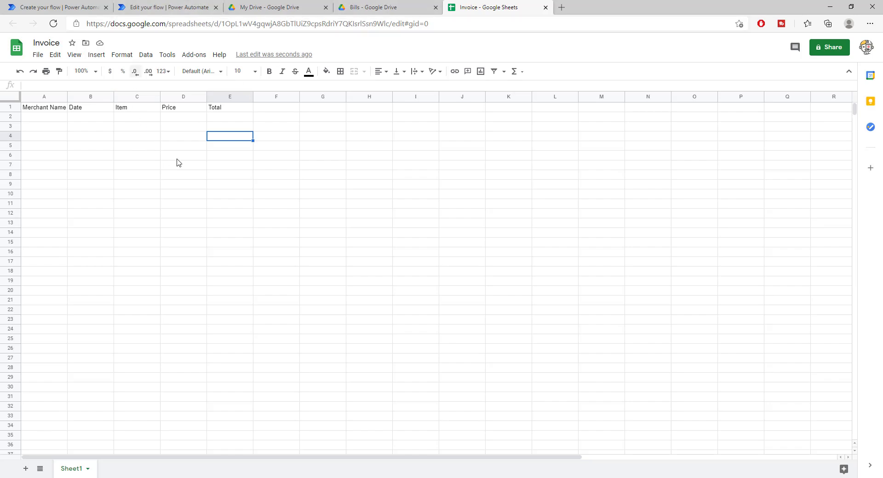
# Return to the BillCheckExtract flow in Power Automate and add Google Sheets' Insert row action inside the loop after the receipt processing
pyautogui.click(167, 7)
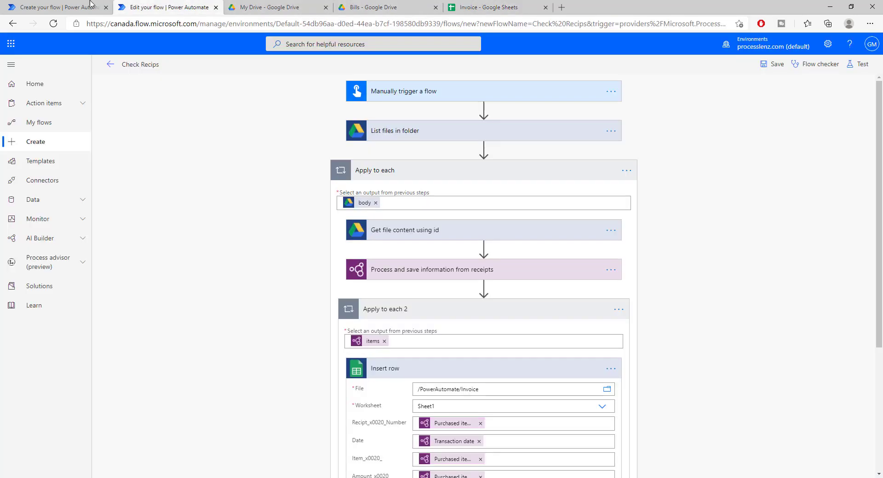
pyautogui.click(91, 5)
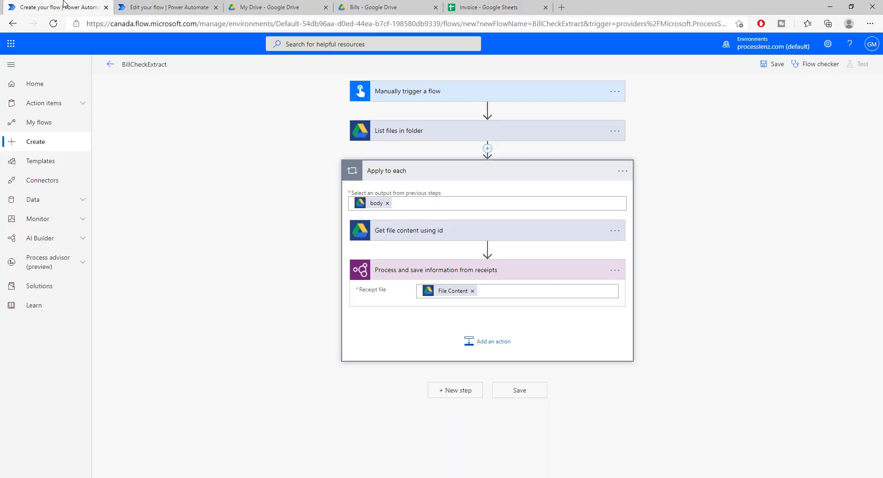
pyautogui.click(486, 347)
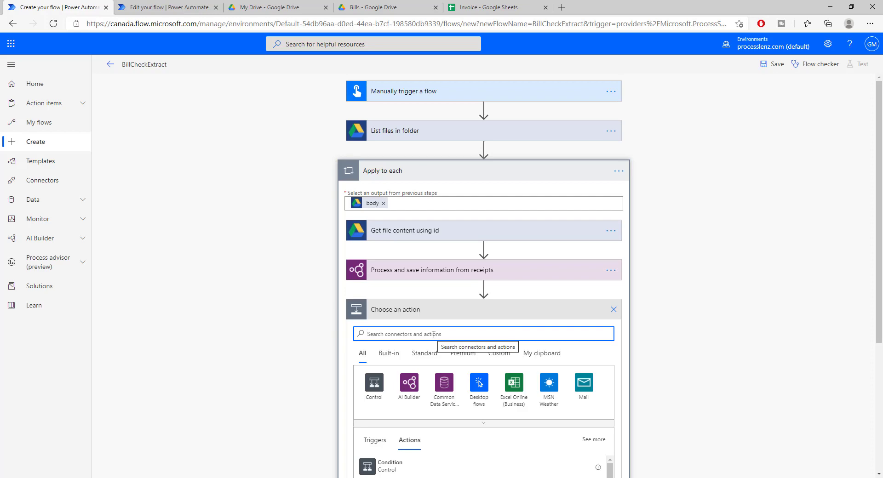
pyautogui.write('sheets')
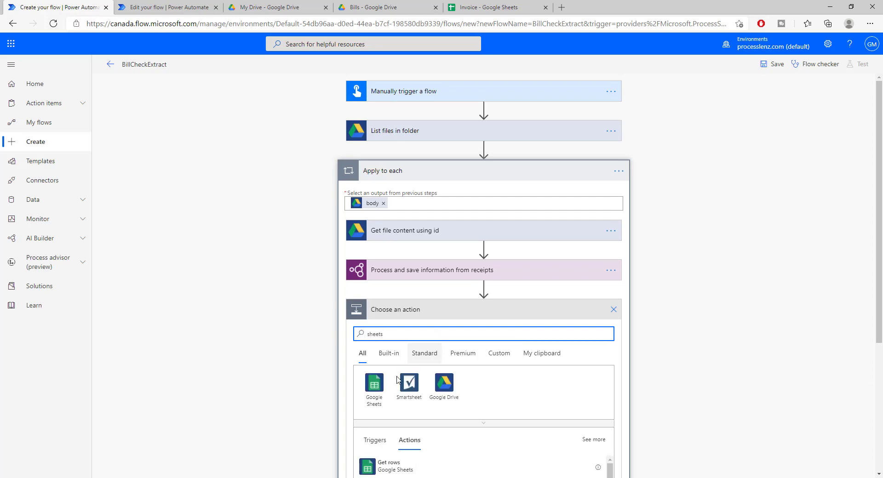
pyautogui.click(374, 384)
pyautogui.scroll(-4, 416, 287)
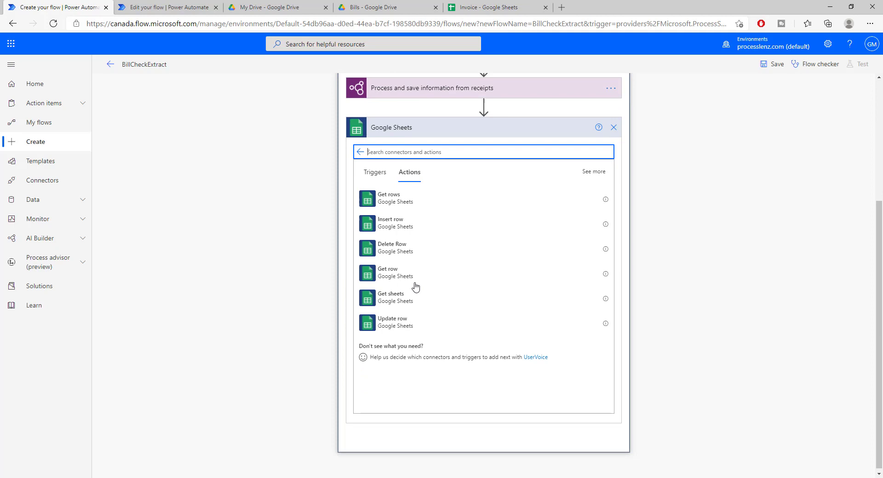
pyautogui.click(403, 230)
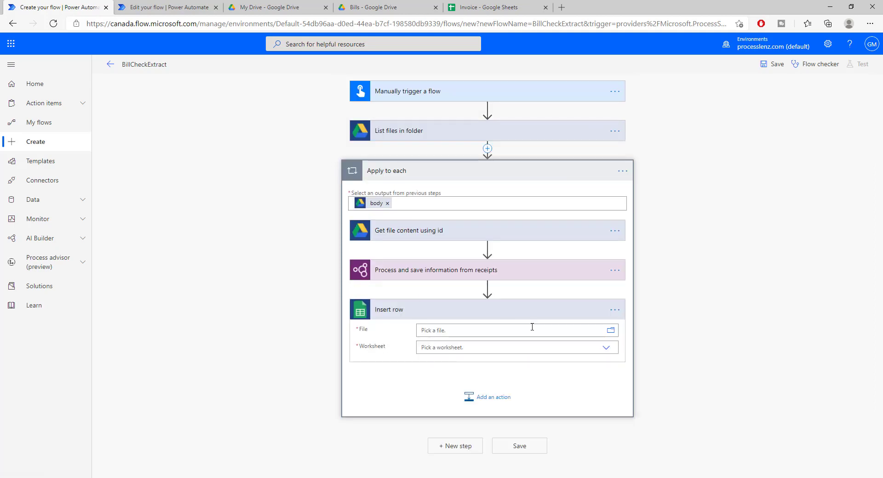
# Set the Insert row action's file to /PowerAutomate/Invoice and its worksheet to Sheet1
pyautogui.click(611, 331)
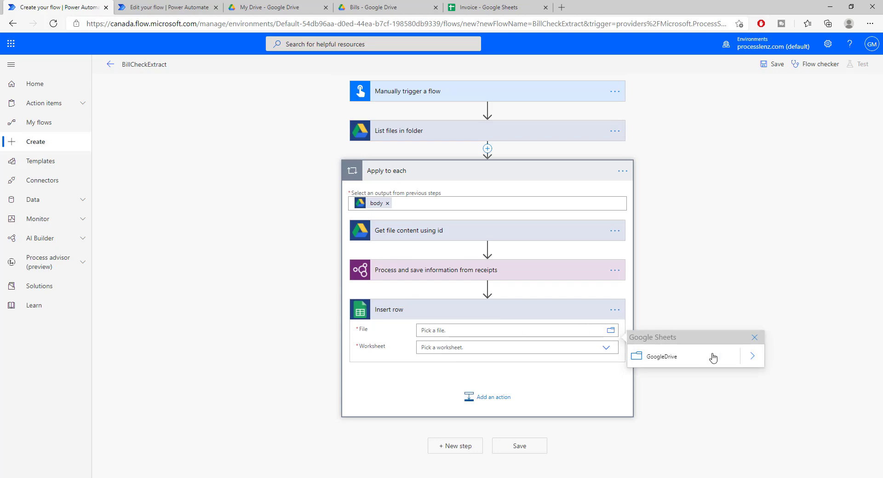
pyautogui.click(750, 359)
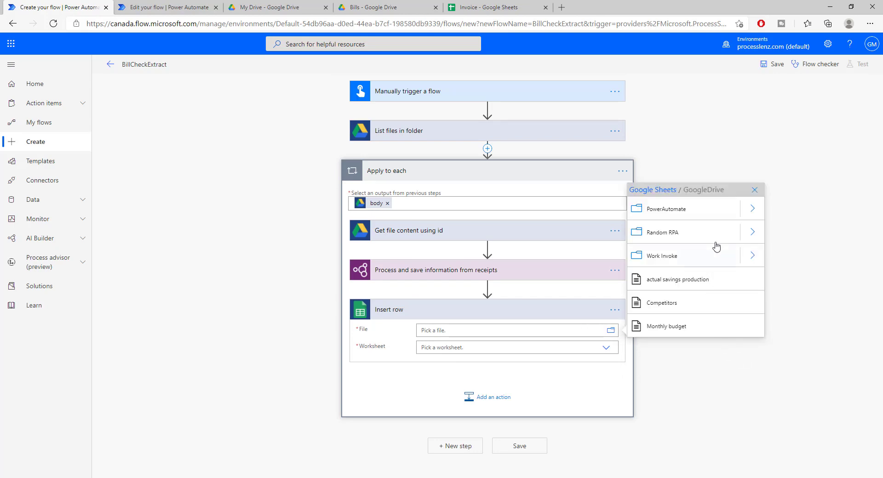
pyautogui.click(758, 210)
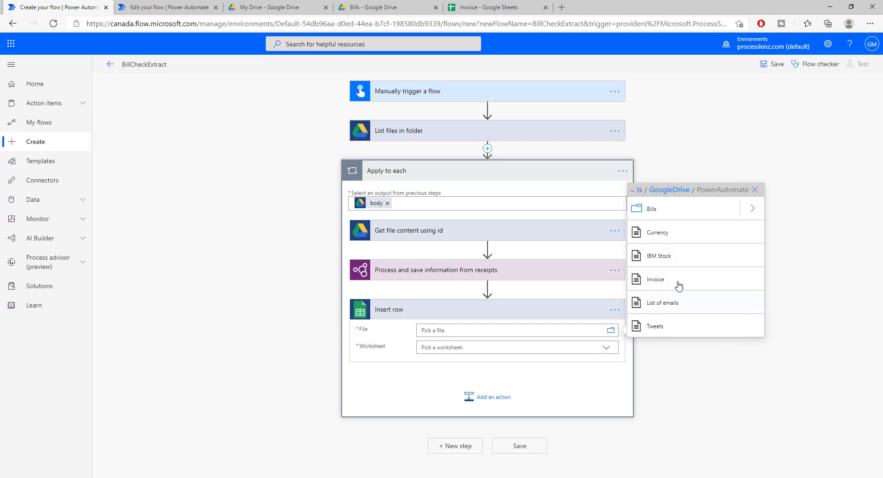
pyautogui.click(679, 282)
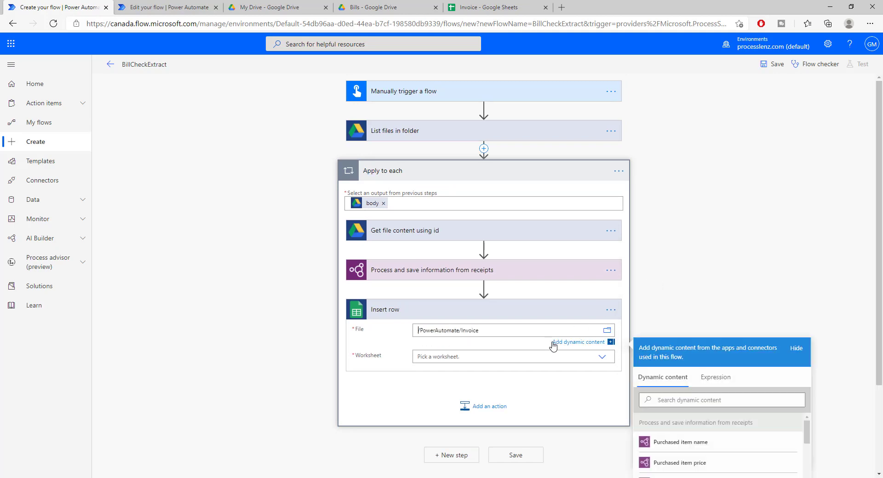
pyautogui.click(602, 357)
pyautogui.click(430, 362)
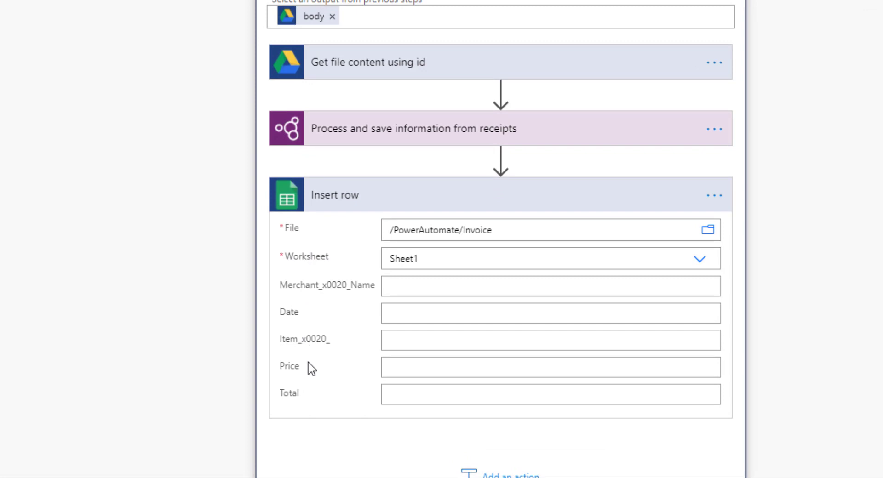
# In the Insert row action, map Merchant Name to the Merchant name dynamic value and Date to Transaction date
pyautogui.click(430, 287)
pyautogui.scroll(-5, 453, 286)
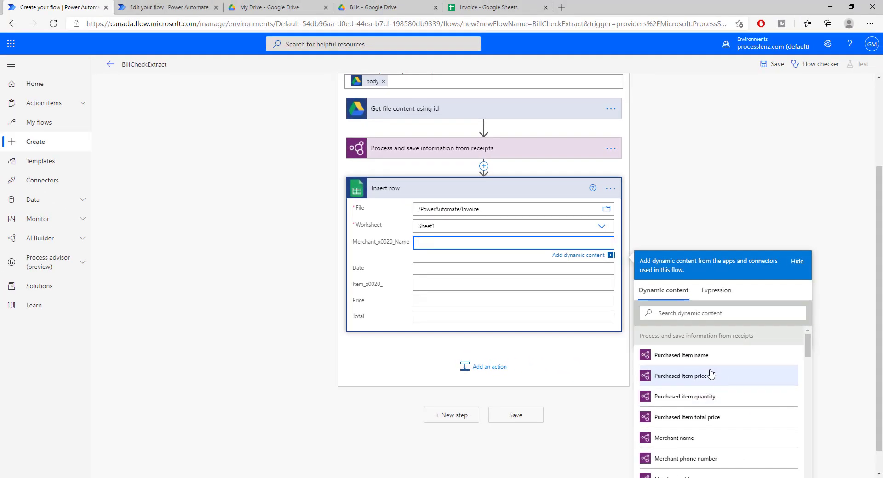
pyautogui.click(690, 439)
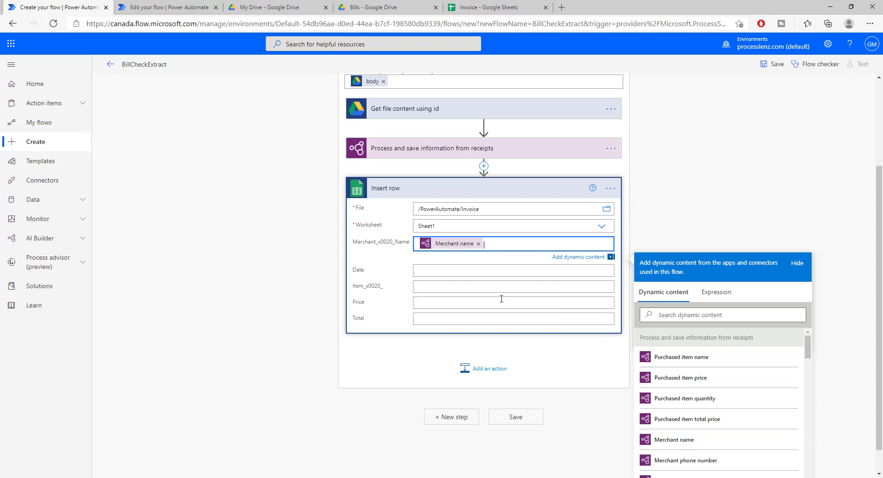
pyautogui.click(452, 270)
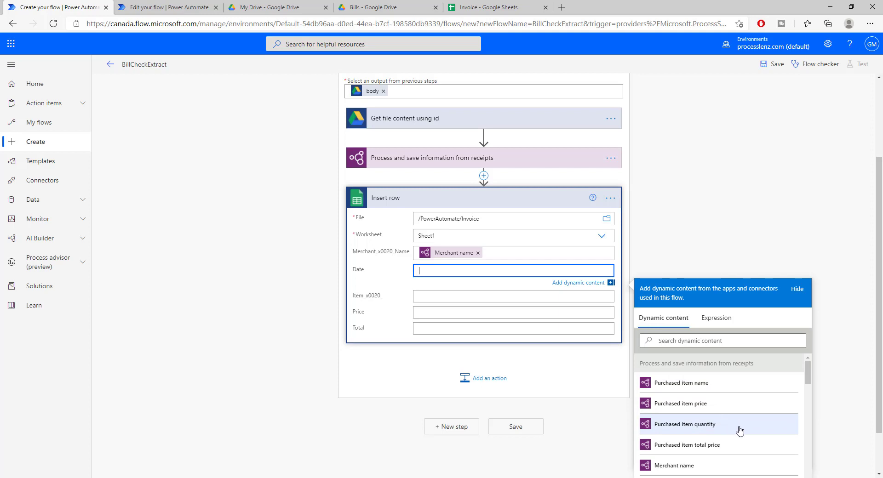
pyautogui.scroll(-3, 741, 432)
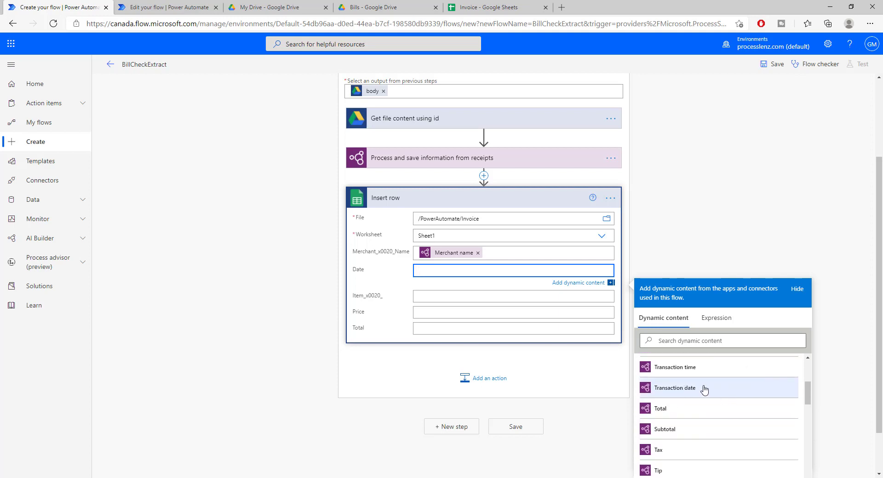
pyautogui.click(699, 391)
# Map the Insert row action's Total to the Total dynamic value and its Price to Purchased item price
pyautogui.click(429, 329)
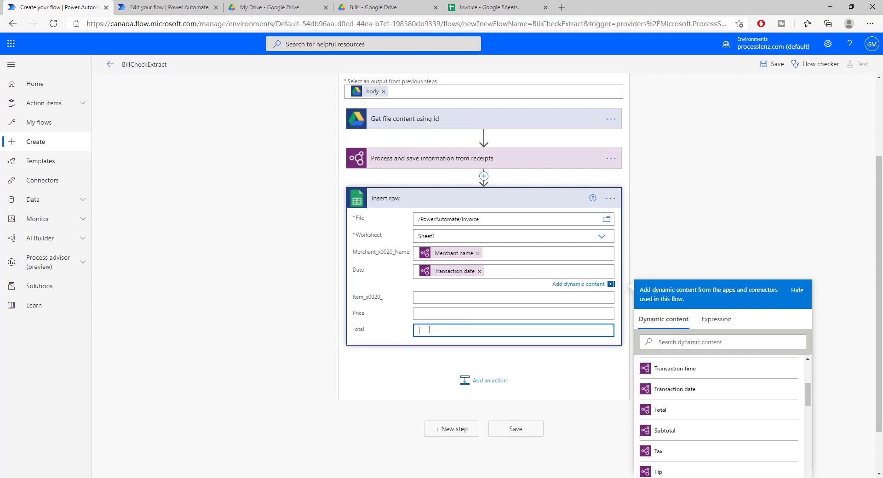
pyautogui.scroll(-5, 718, 436)
pyautogui.scroll(-1, 728, 436)
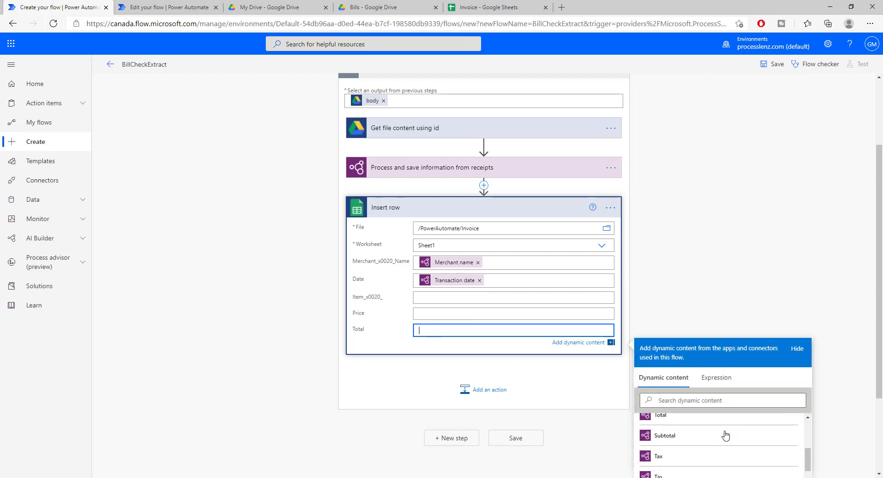
pyautogui.click(670, 418)
pyautogui.click(434, 313)
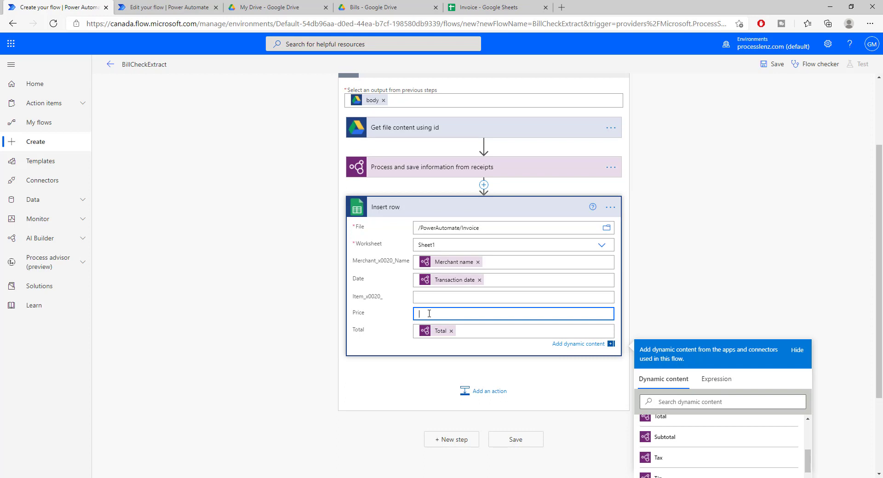
pyautogui.scroll(-1, 735, 447)
pyautogui.scroll(-2, 735, 447)
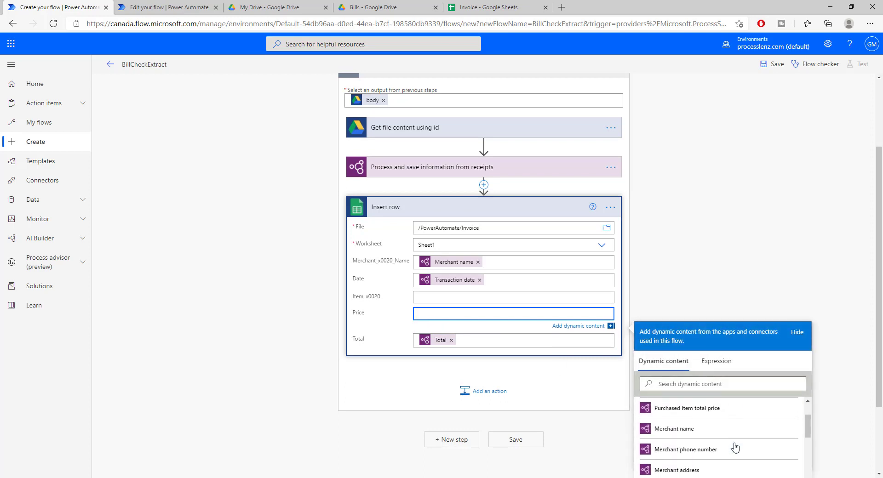
pyautogui.scroll(3, 735, 447)
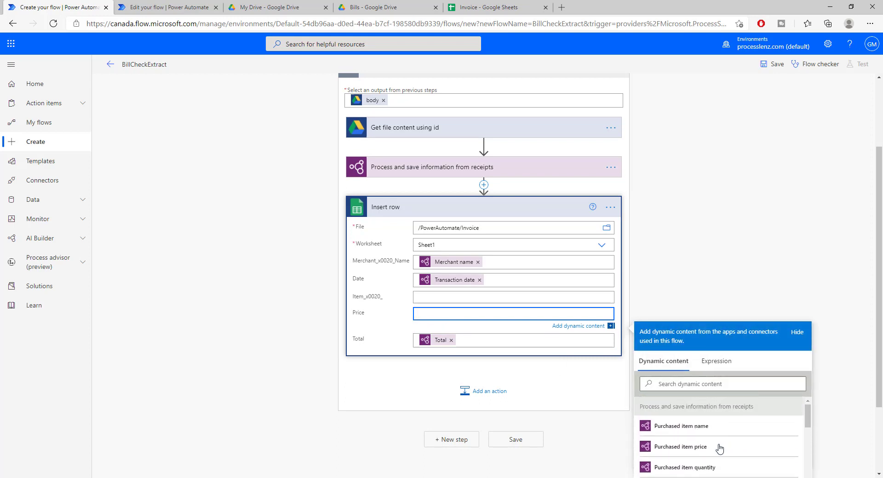
pyautogui.click(700, 447)
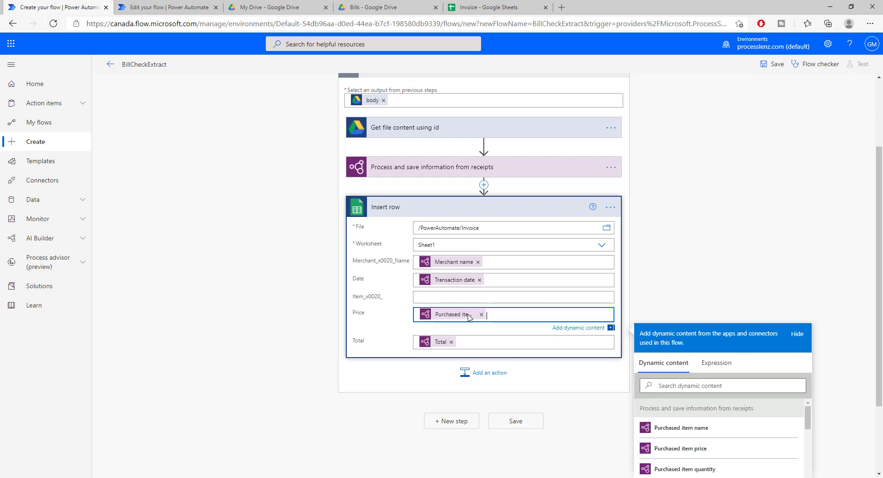
# Map the Insert row action's Item column to the Purchased item name dynamic value
pyautogui.click(401, 317)
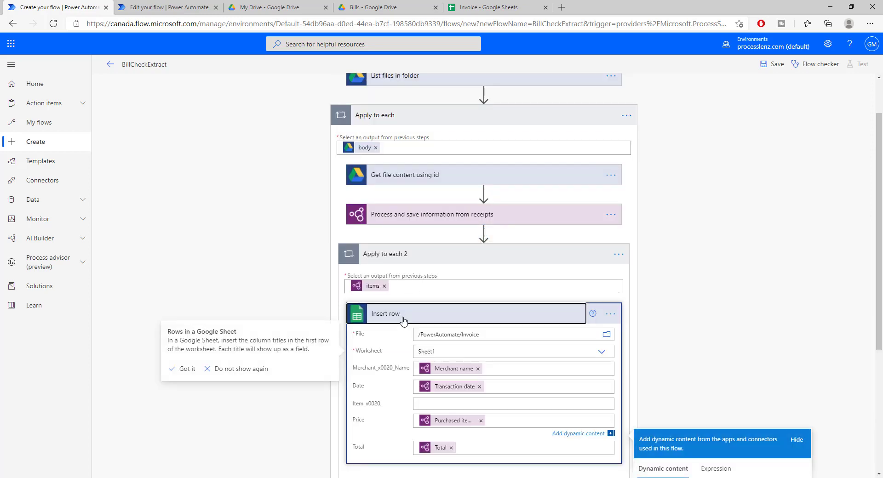
pyautogui.click(462, 404)
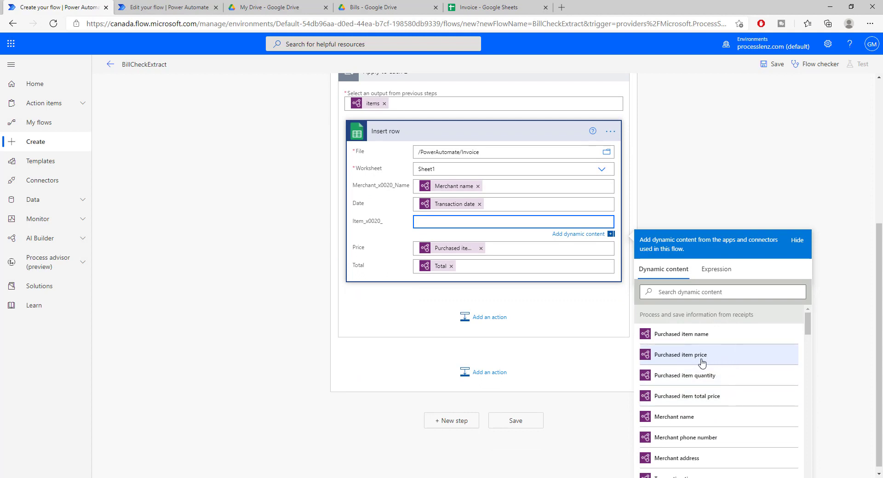
pyautogui.click(695, 335)
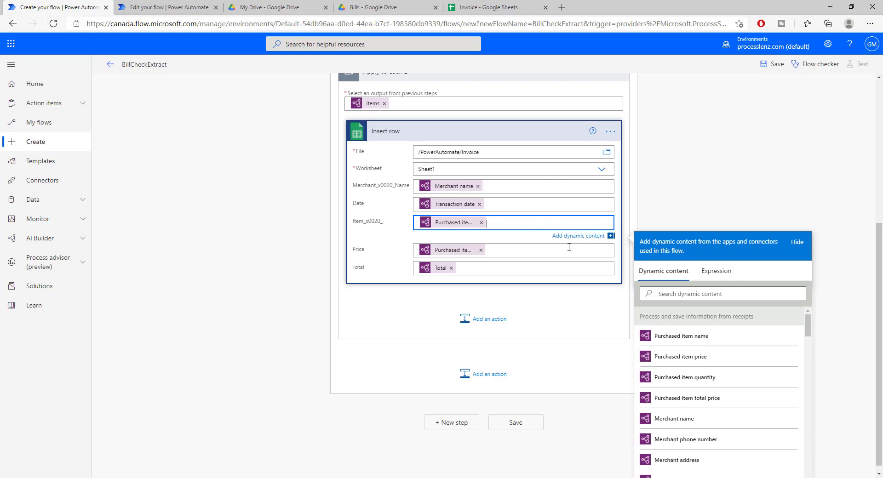
# Switch to the Invoice spreadsheet in Google Sheets and clear the __PowerAppsId__ header from cell F1
pyautogui.click(512, 6)
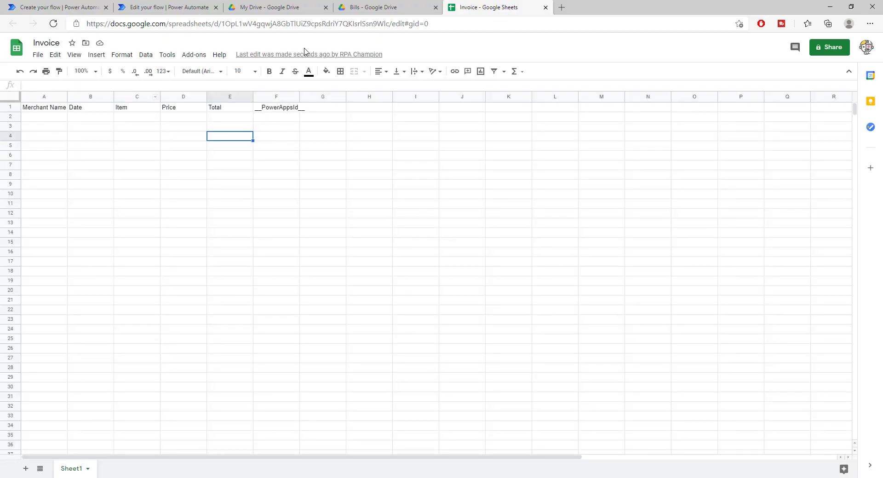
pyautogui.click(281, 112)
pyautogui.press('Delete')
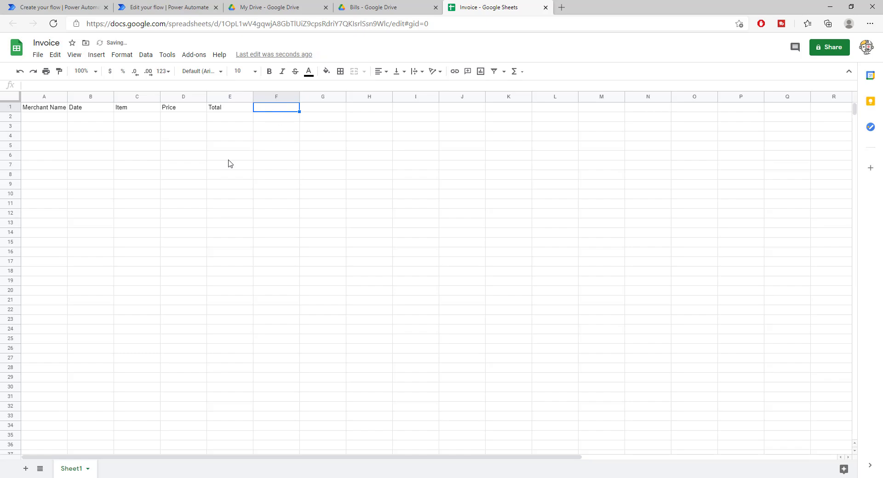
pyautogui.click(204, 156)
# Return to the BillCheckExtract flow in Power Automate and save it
pyautogui.click(422, 5)
pyautogui.click(290, 5)
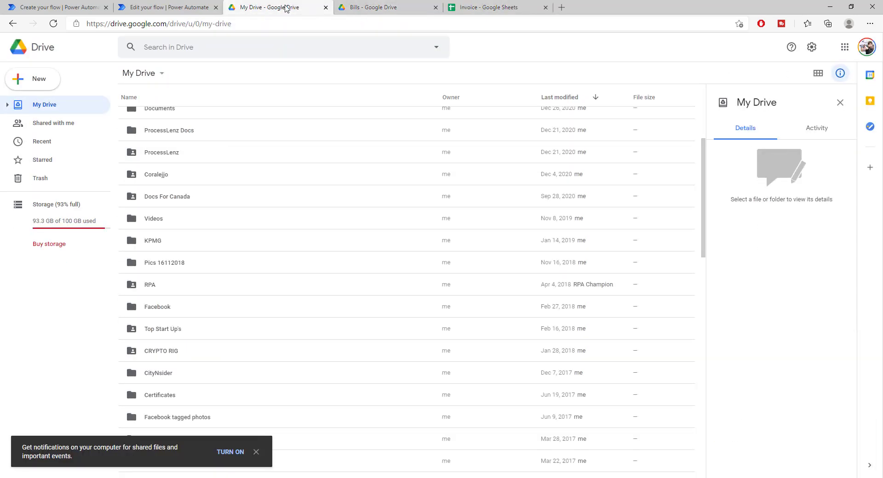
pyautogui.click(170, 6)
pyautogui.click(48, 5)
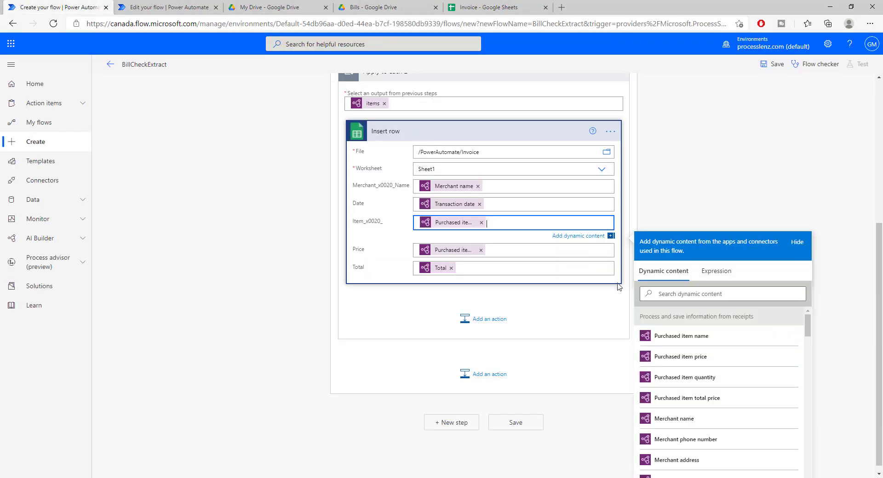
pyautogui.click(382, 303)
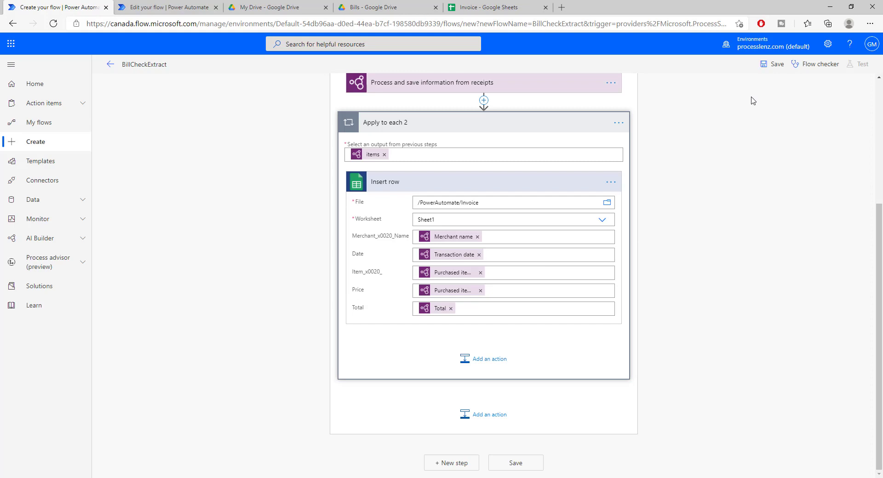
pyautogui.click(765, 71)
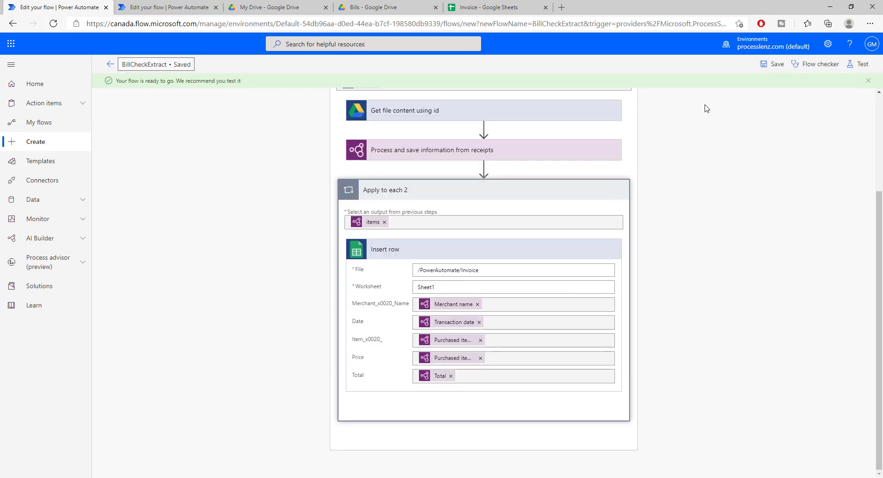
# Test the BillCheckExtract flow manually, continuing with the Google Drive and Google Sheets connections, and open its run view
pyautogui.click(859, 65)
pyautogui.click(750, 88)
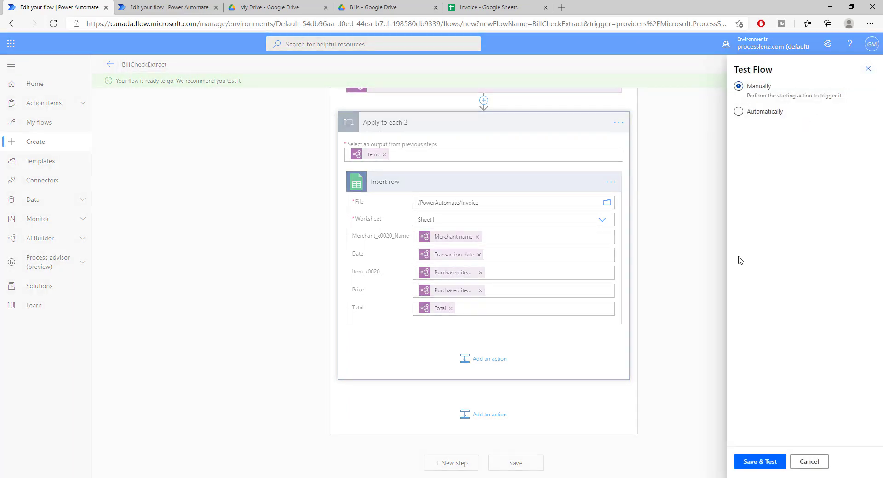
pyautogui.click(764, 463)
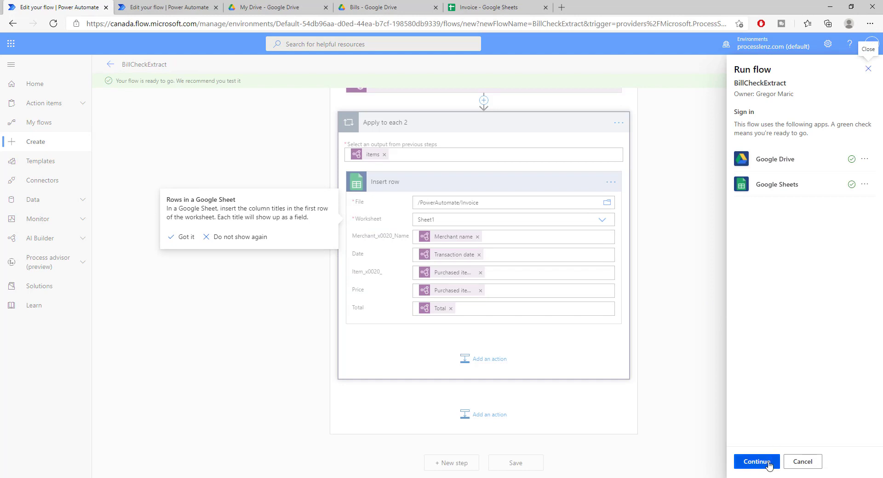
pyautogui.click(767, 463)
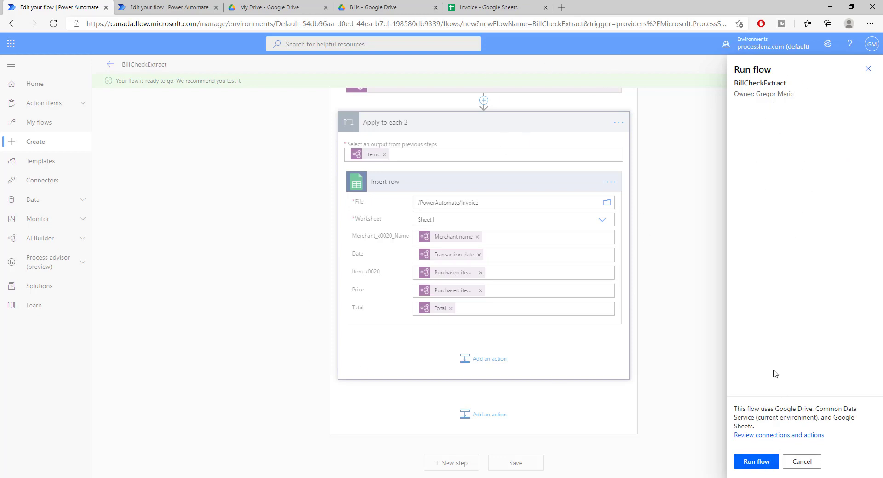
pyautogui.click(762, 462)
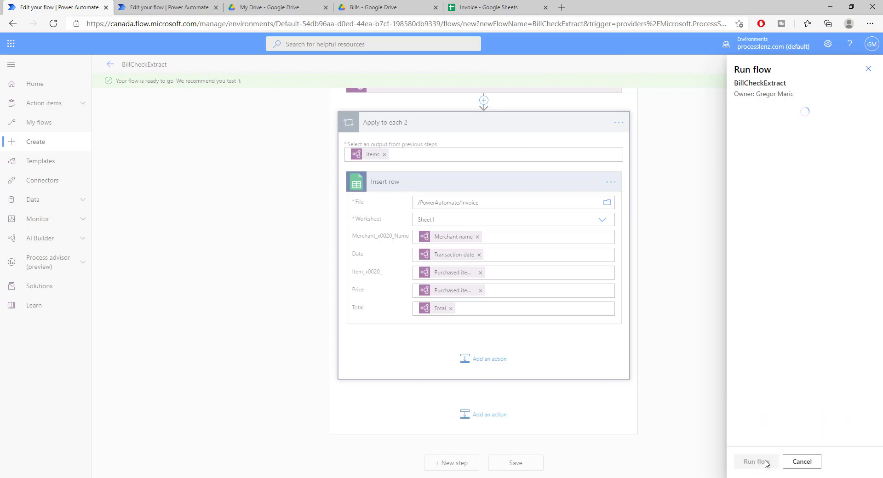
pyautogui.click(755, 466)
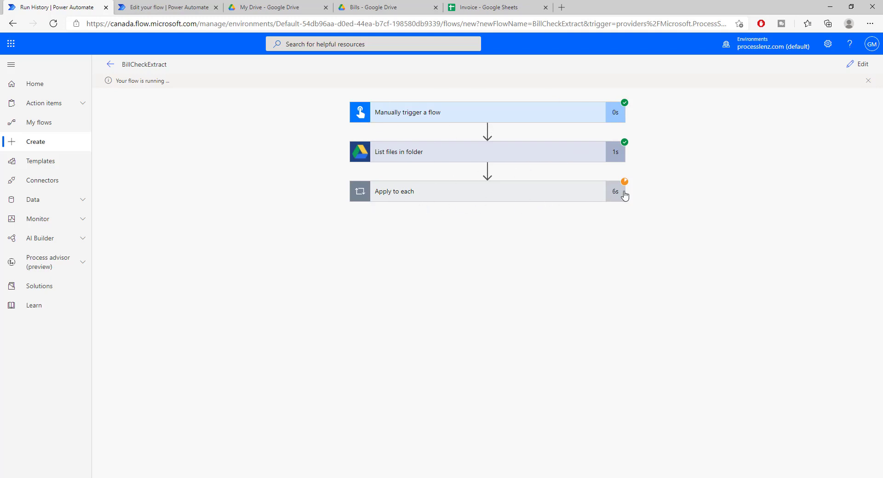
# Switch to the Invoice spreadsheet in Google Sheets and widen the Item column to fit the full item names
pyautogui.click(497, 7)
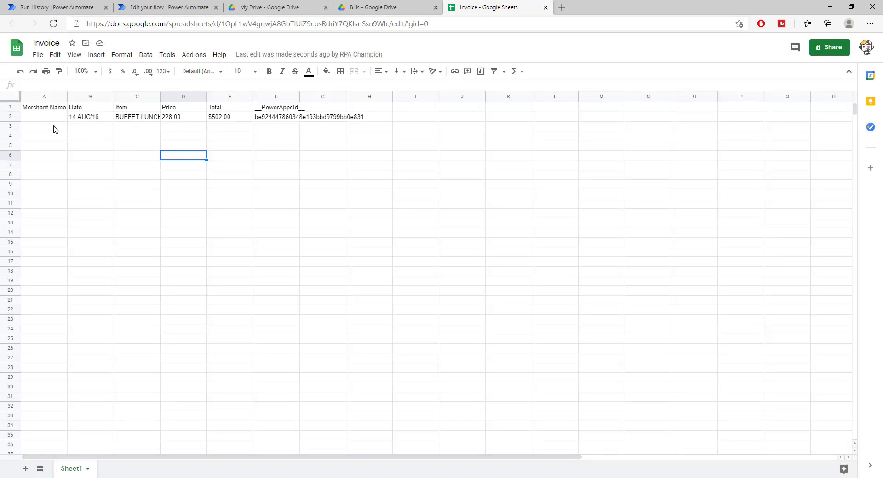
pyautogui.moveTo(160, 97); pyautogui.dragTo(239, 98)
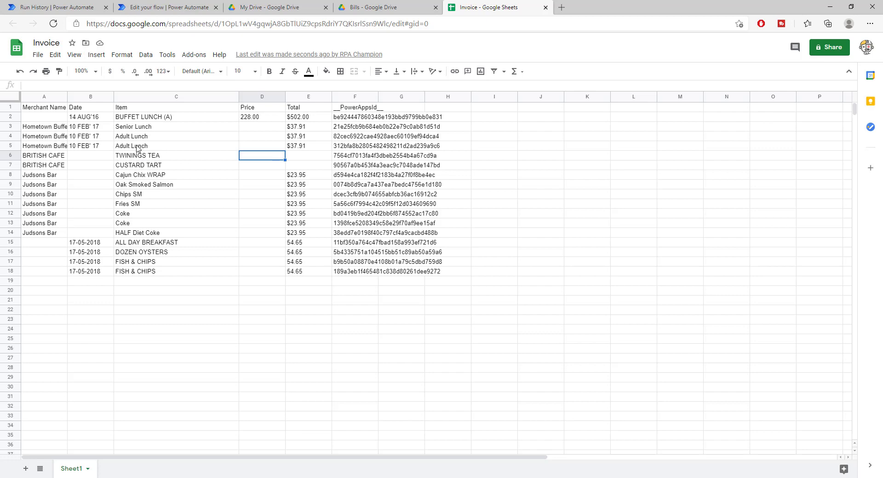
pyautogui.click(131, 291)
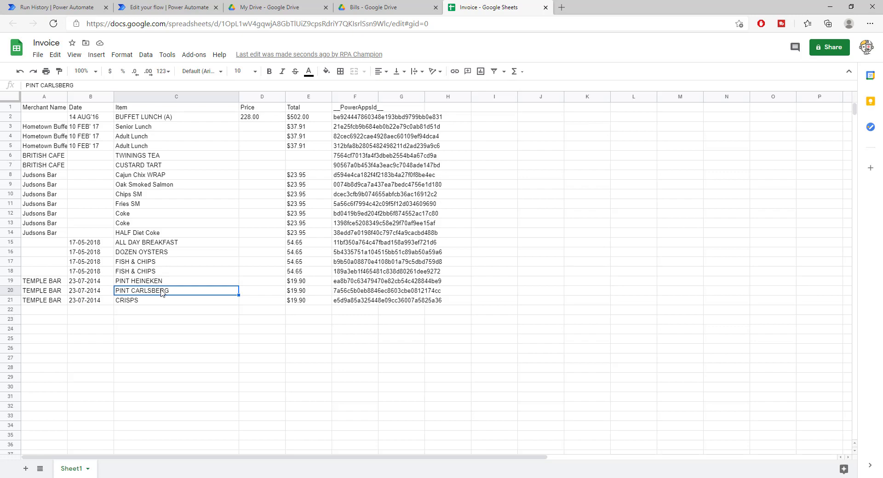
# Check the BillCheckExtract run's progress in Power Automate and the rows arriving in the Invoice spreadsheet
pyautogui.click(81, 6)
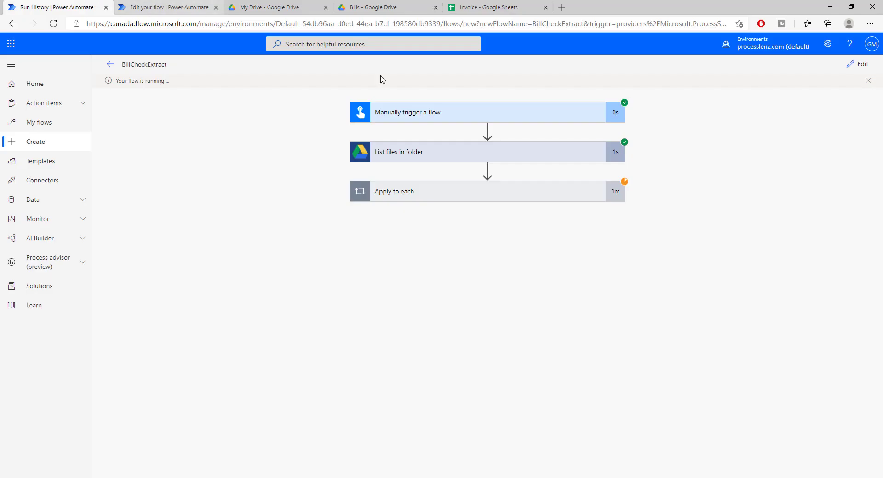
pyautogui.click(485, 6)
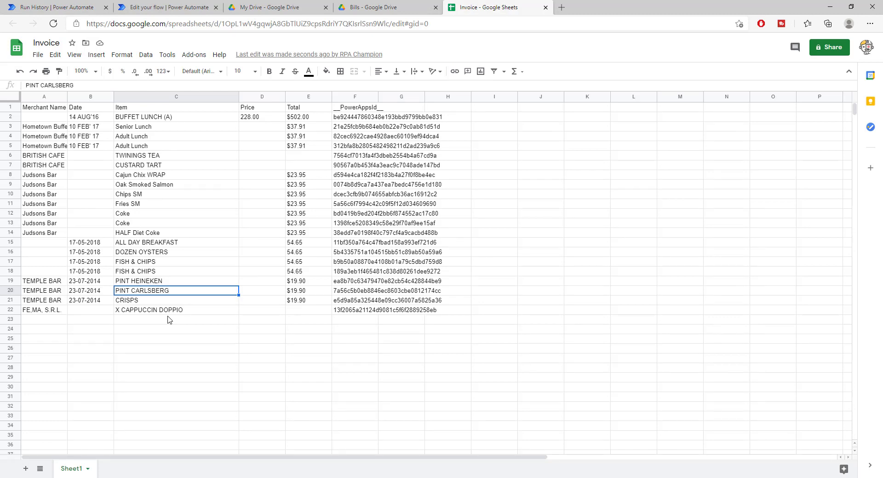
pyautogui.click(259, 5)
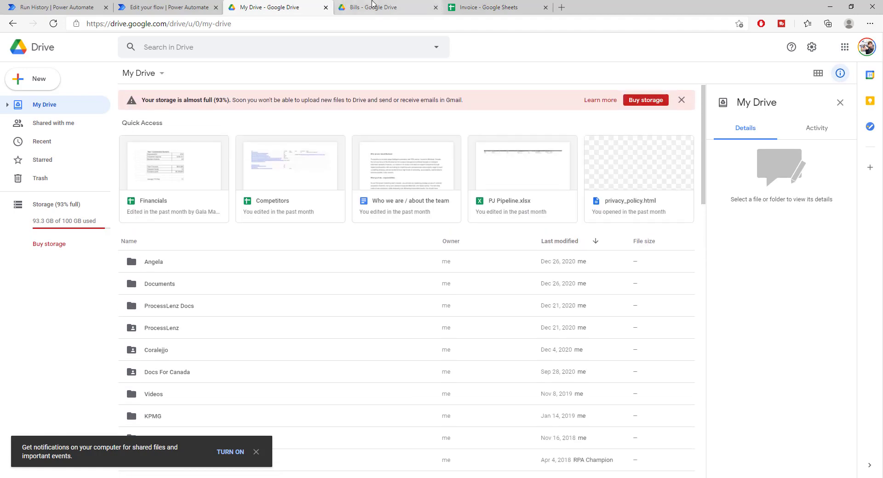
pyautogui.hotkey('ctrl', 'Tab')
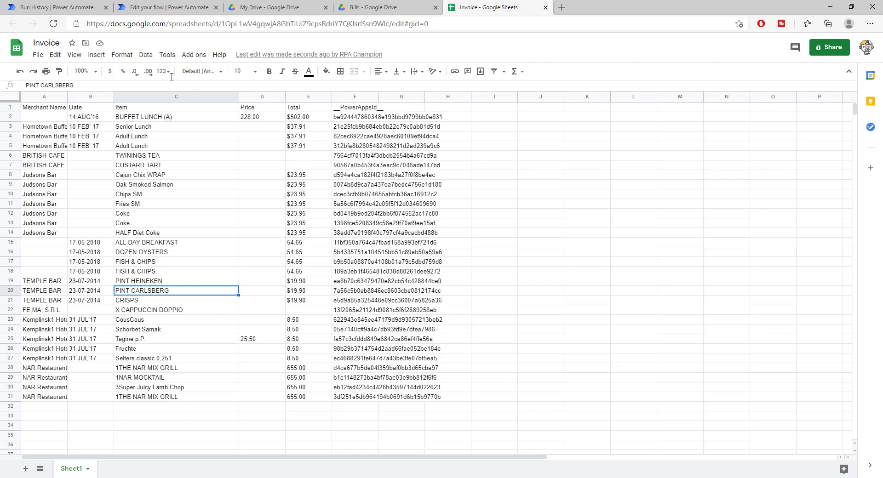
# Check the flow's run status in Power Automate, and switch to the Invoice spreadsheet to review all extracted rows
pyautogui.click(44, 4)
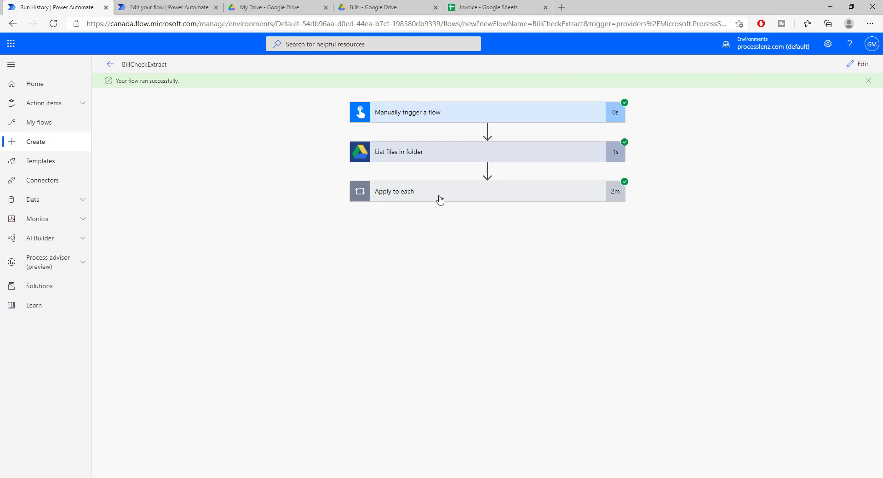
pyautogui.click(522, 4)
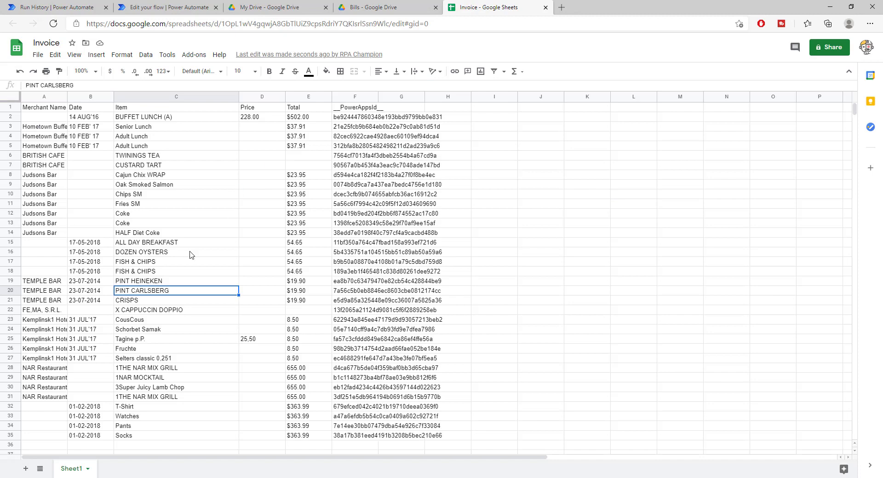
pyautogui.scroll(-4, 192, 259)
pyautogui.scroll(4, 147, 317)
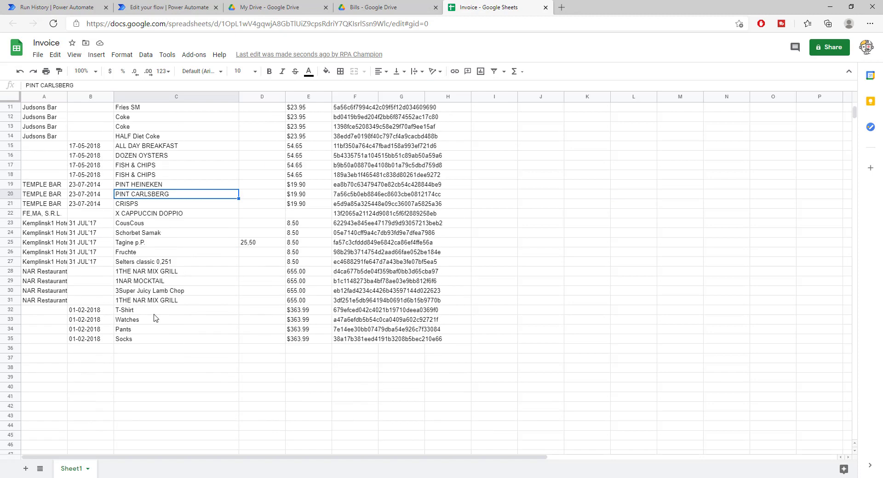
pyautogui.scroll(-3, 129, 228)
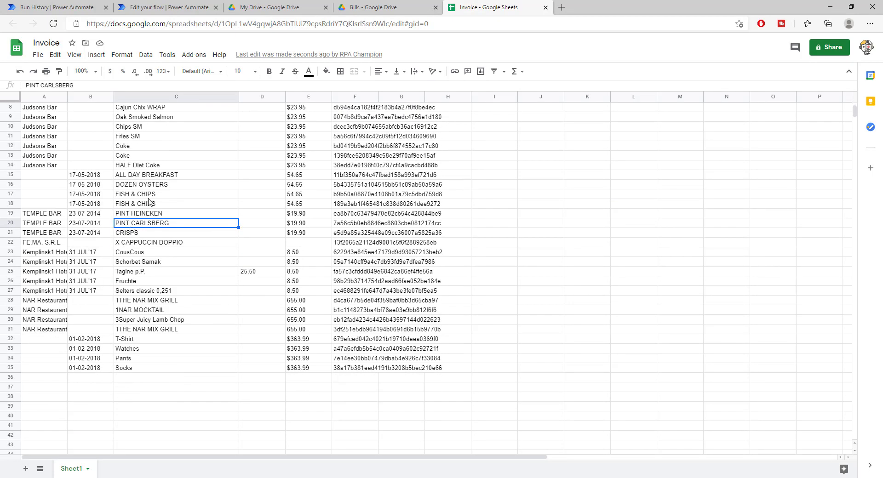
pyautogui.scroll(3, 151, 203)
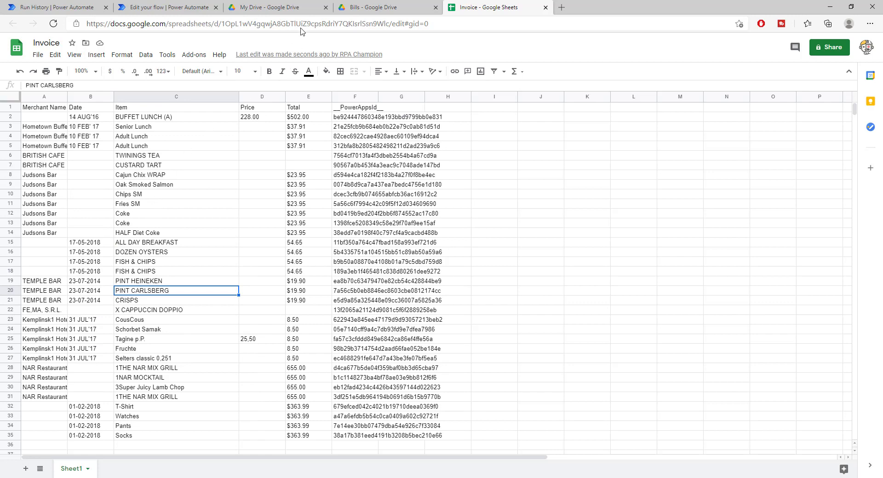
# Preview receipt.jpg from the Bills folder in Google Drive and compare it with the Invoice spreadsheet rows
pyautogui.click(300, 6)
pyautogui.click(381, 5)
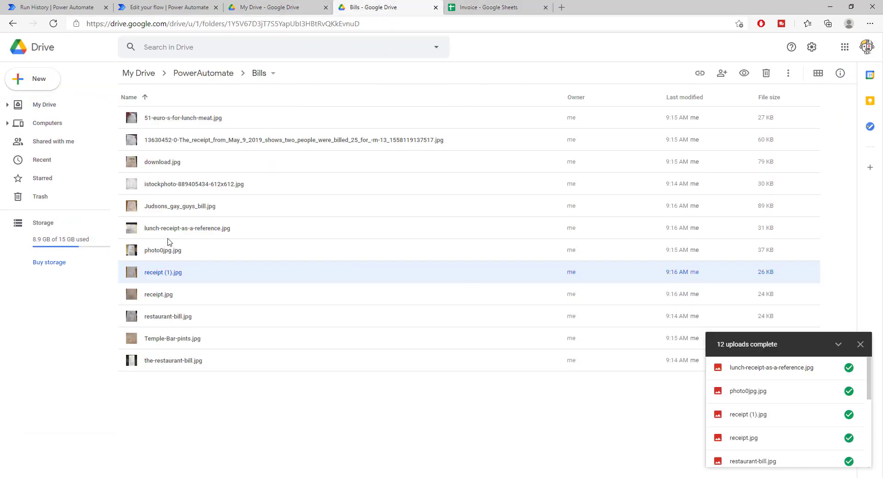
pyautogui.doubleClick(159, 294)
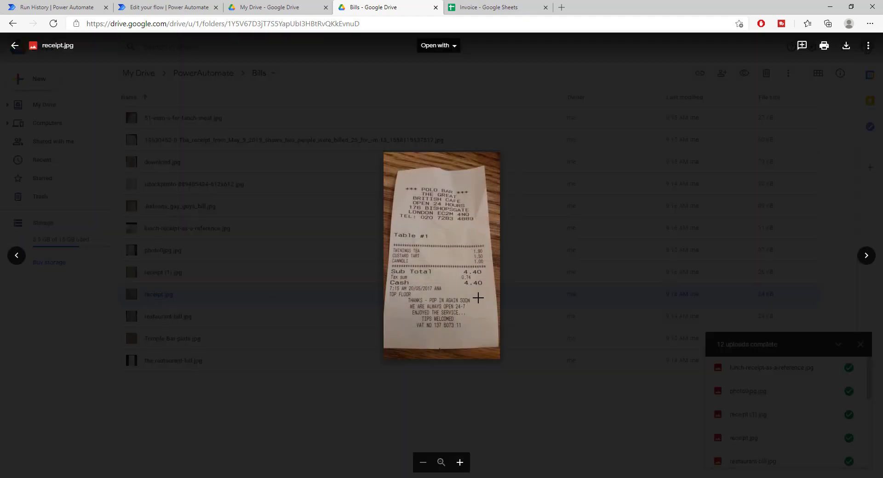
pyautogui.click(516, 4)
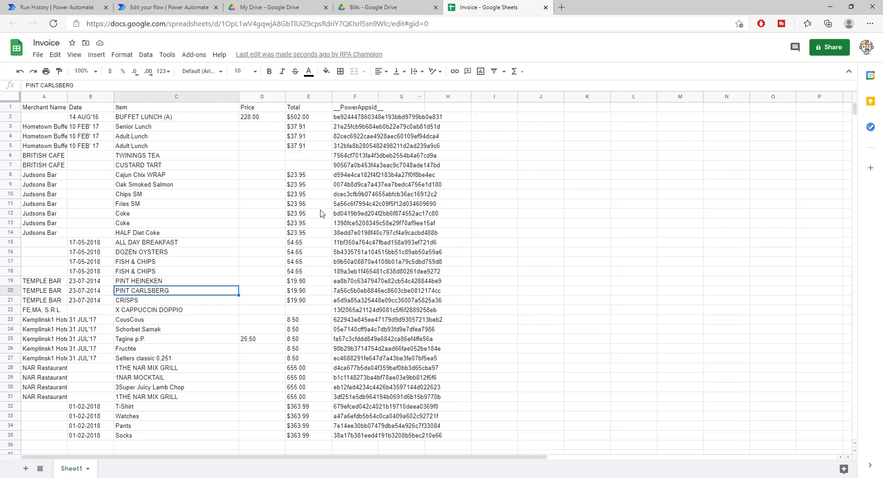
pyautogui.scroll(-2, 315, 276)
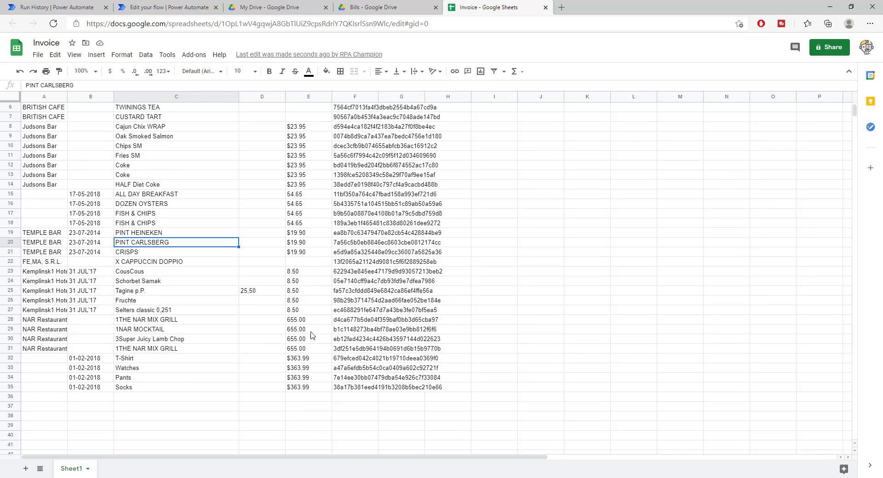
pyautogui.scroll(2, 312, 335)
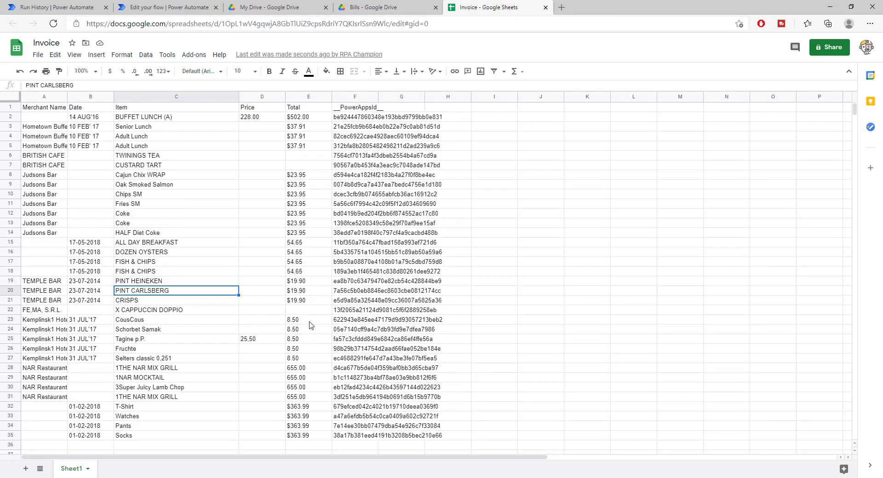
pyautogui.click(388, 7)
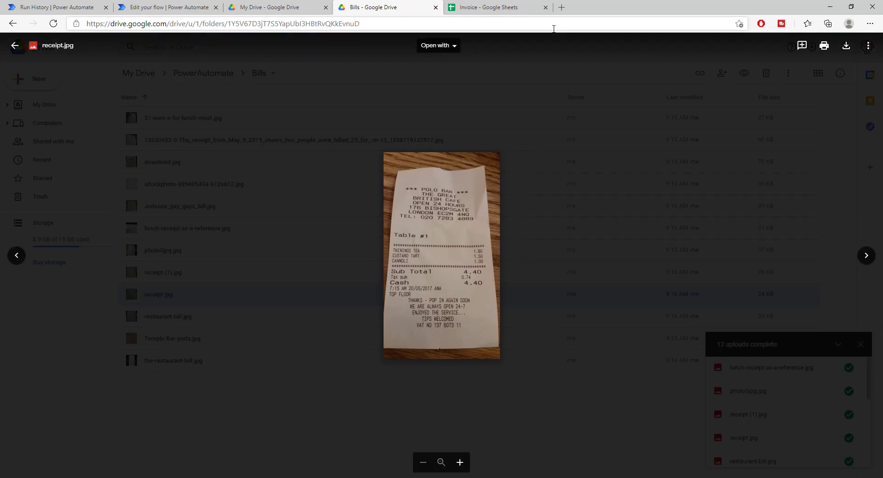
pyautogui.click(488, 8)
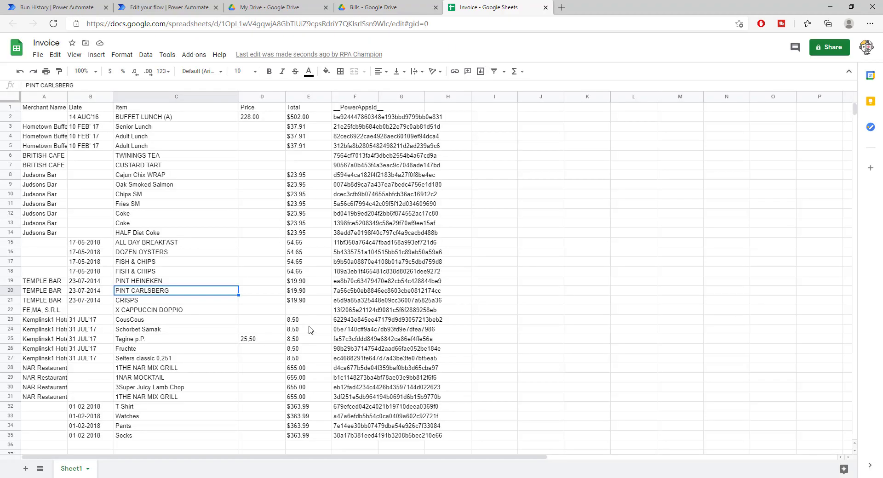
# Examine the merchant name and Total cells of the first BRITISH CAFE row in the Invoice spreadsheet
pyautogui.scroll(-1, 311, 335)
pyautogui.scroll(1, 309, 337)
pyautogui.scroll(1, 309, 337)
pyautogui.click(52, 158)
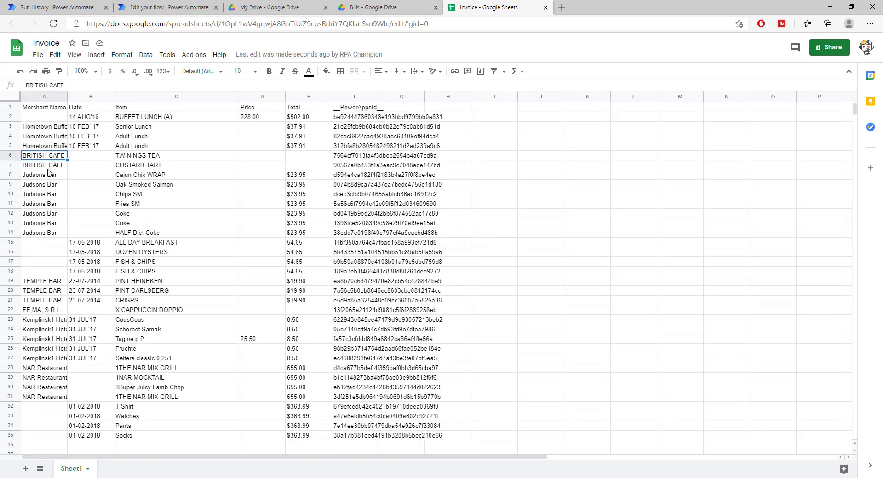
pyautogui.moveTo(295, 159)
pyautogui.mouseDown()
pyautogui.moveTo(289, 170)
pyautogui.moveTo(292, 159)
pyautogui.mouseUp()
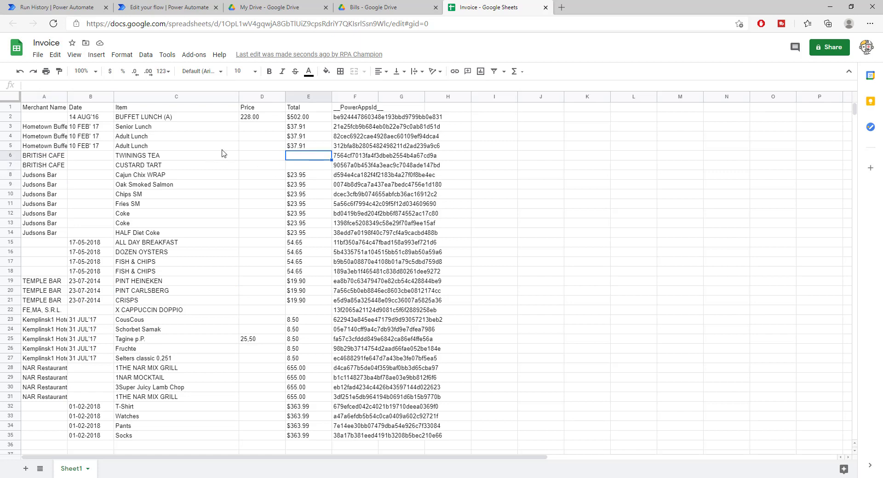
# Switch to Google Drive to recheck the receipt.jpg image, discard the comment box and close the preview
pyautogui.click(283, 7)
pyautogui.click(364, 7)
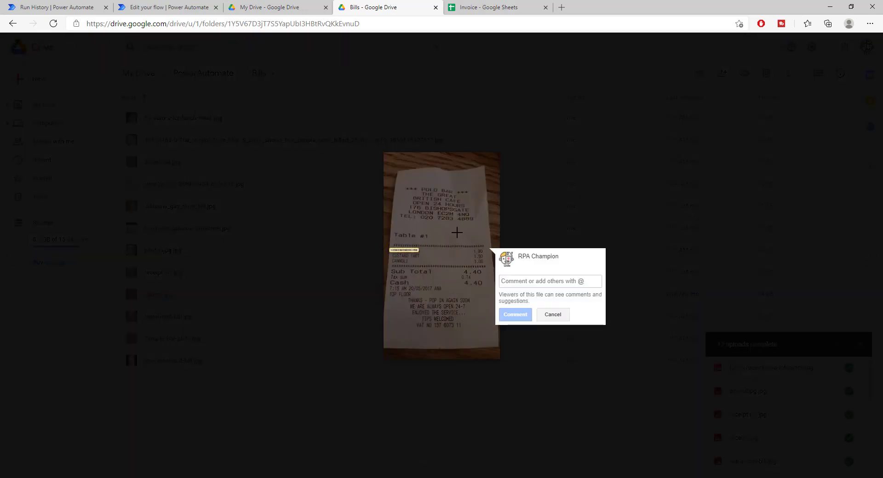
pyautogui.press('Escape')
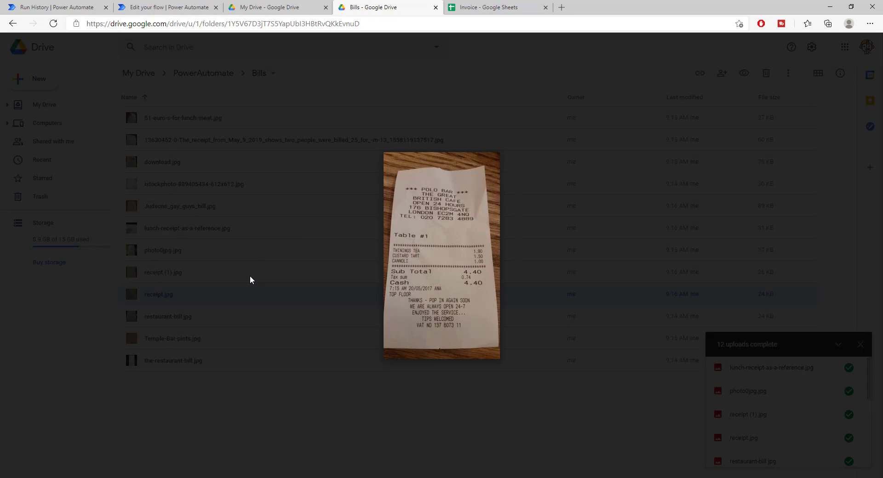
pyautogui.click(668, 182)
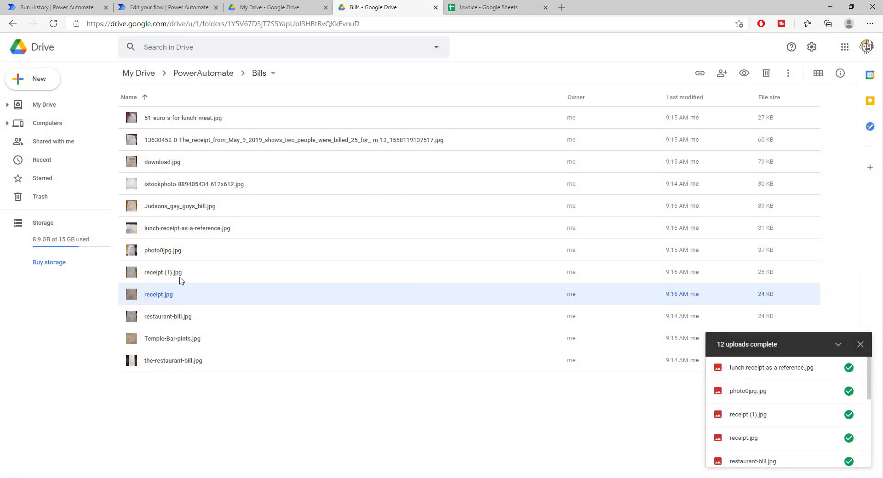
# Preview Temple-Bar-pints.jpg and compare it with the TEMPLE BAR rows in the Invoice spreadsheet
pyautogui.doubleClick(158, 341)
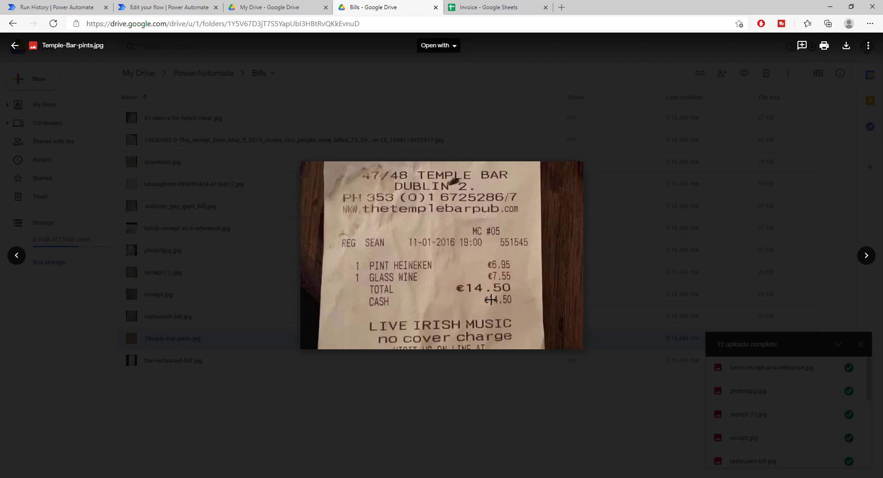
pyautogui.click(497, 6)
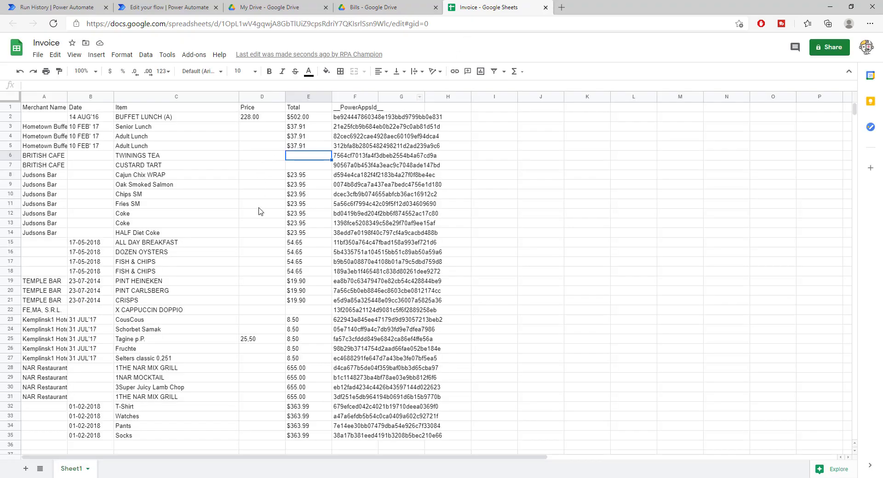
pyautogui.scroll(-1, 280, 249)
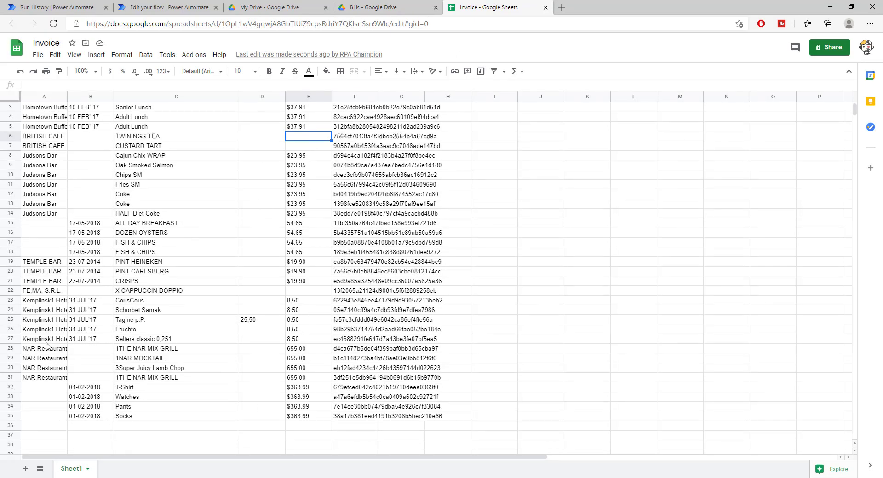
pyautogui.click(46, 265)
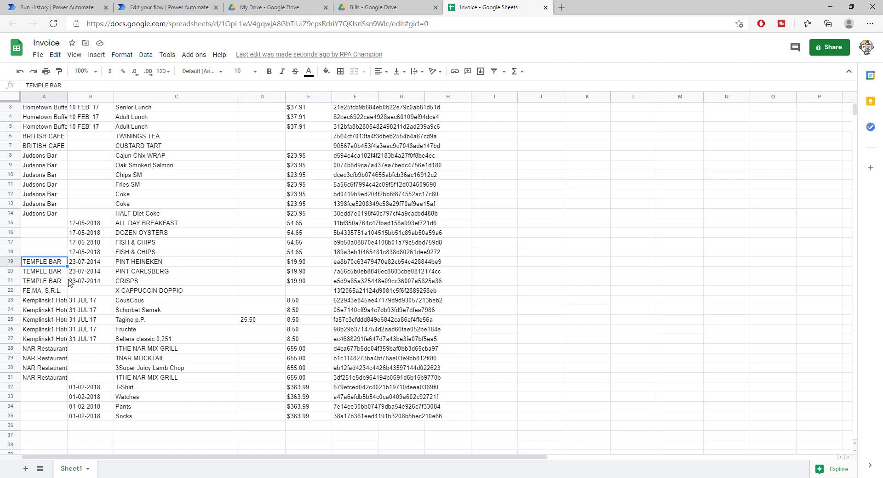
pyautogui.scroll(1, 54, 272)
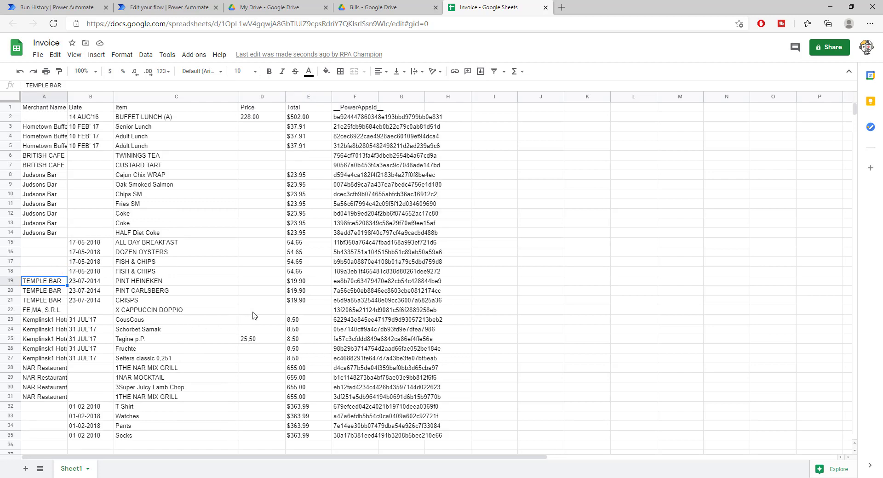
# Return to the Bills folder and preview restaurant-bill.jpg, Judsons_gay_guys_bill.jpg and lunch-receipt-as-a-reference.jpg one after another
pyautogui.click(57, 7)
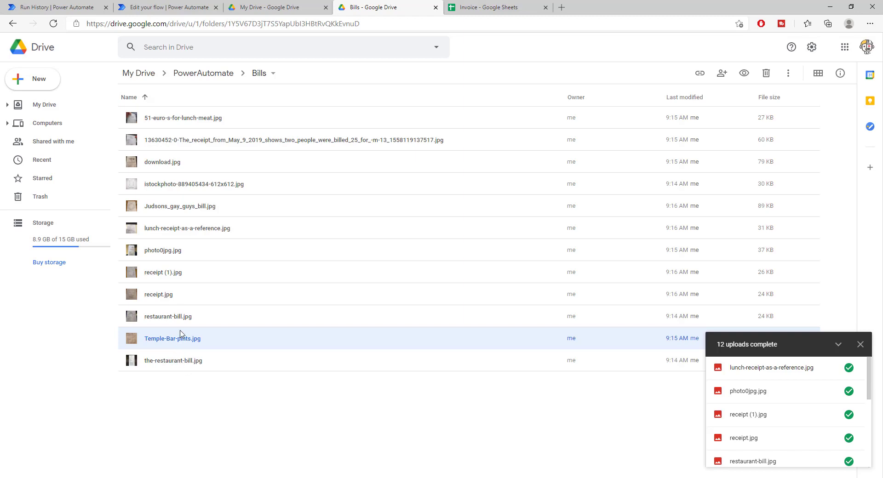
pyautogui.doubleClick(176, 317)
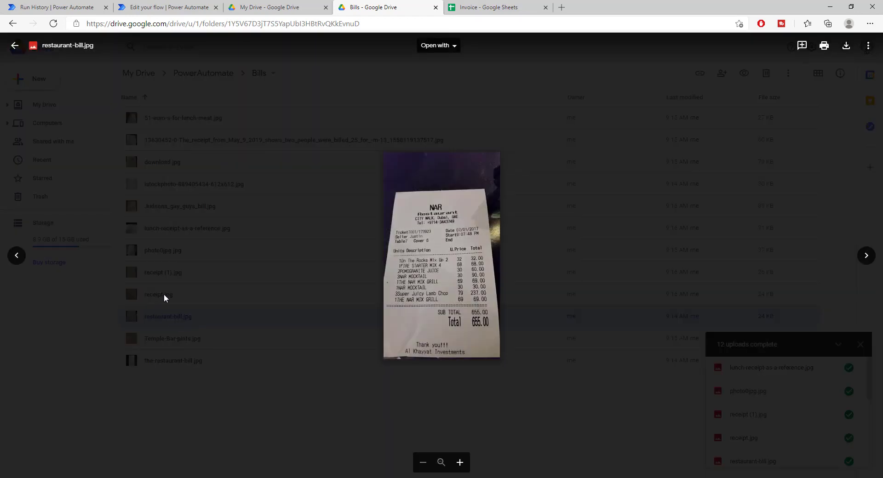
pyautogui.click(171, 271)
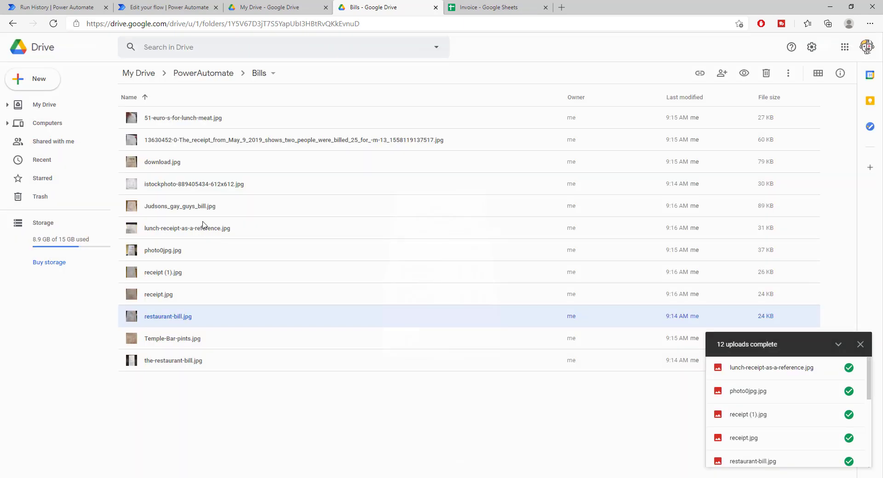
pyautogui.doubleClick(163, 210)
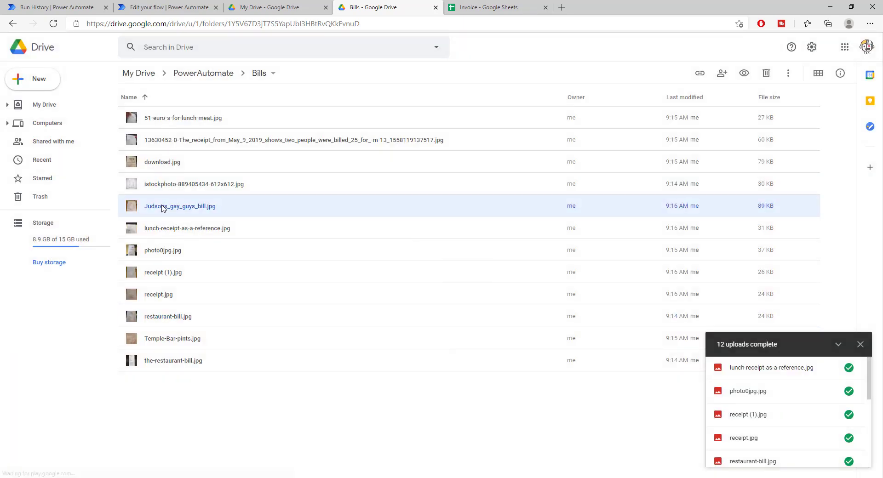
pyautogui.click(194, 273)
pyautogui.doubleClick(166, 236)
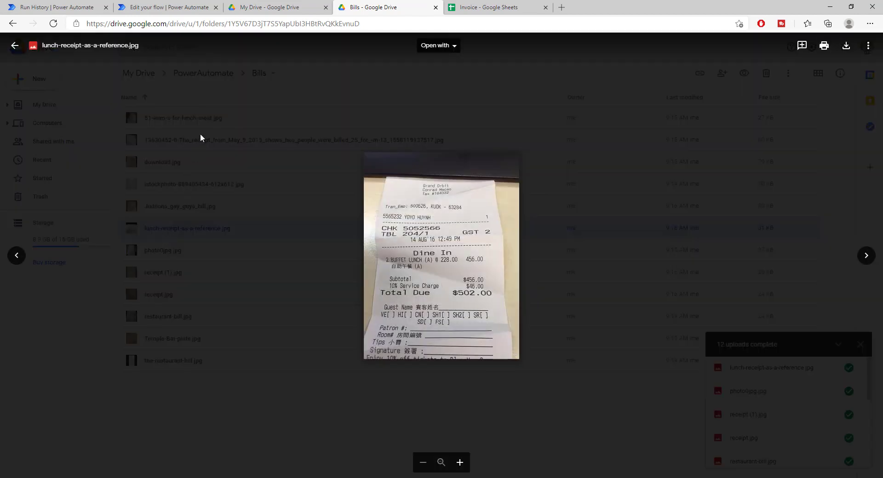
pyautogui.click(163, 274)
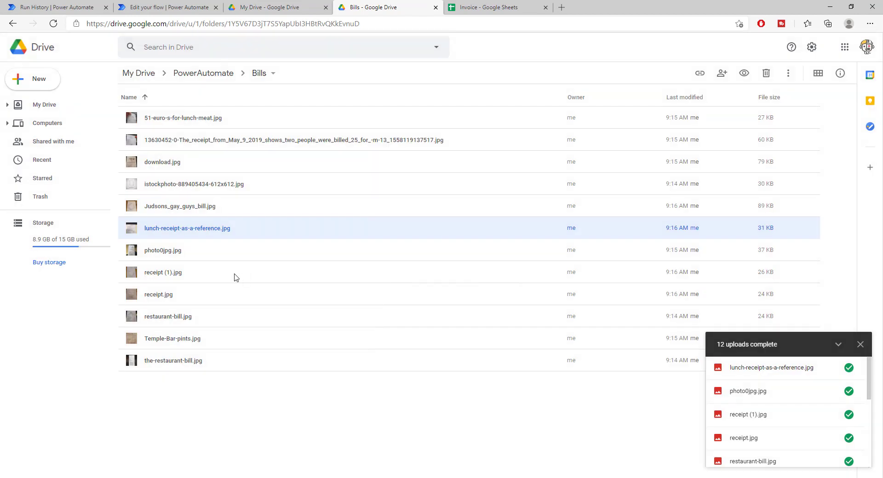
# Preview receipt.jpg and restaurant-bill.jpg again, and open the-restaurant-bill.jpg from the Bills folder
pyautogui.click(159, 294)
pyautogui.doubleClick(157, 297)
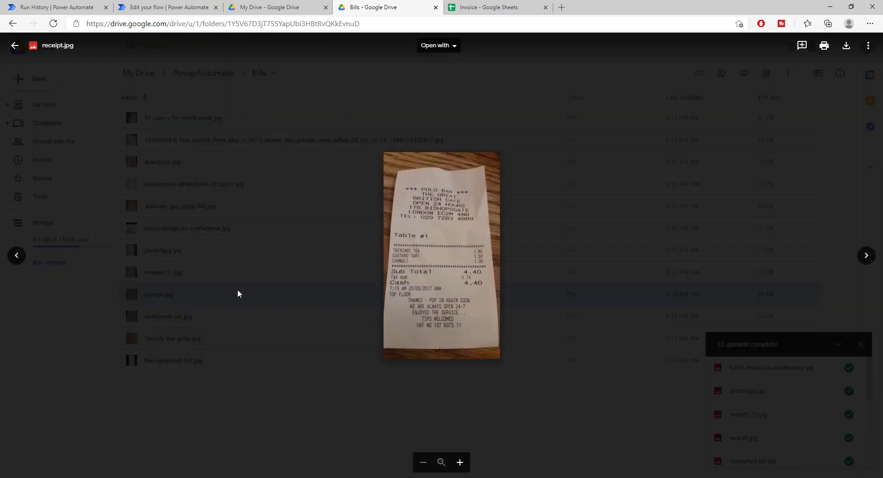
pyautogui.click(233, 314)
pyautogui.doubleClick(157, 317)
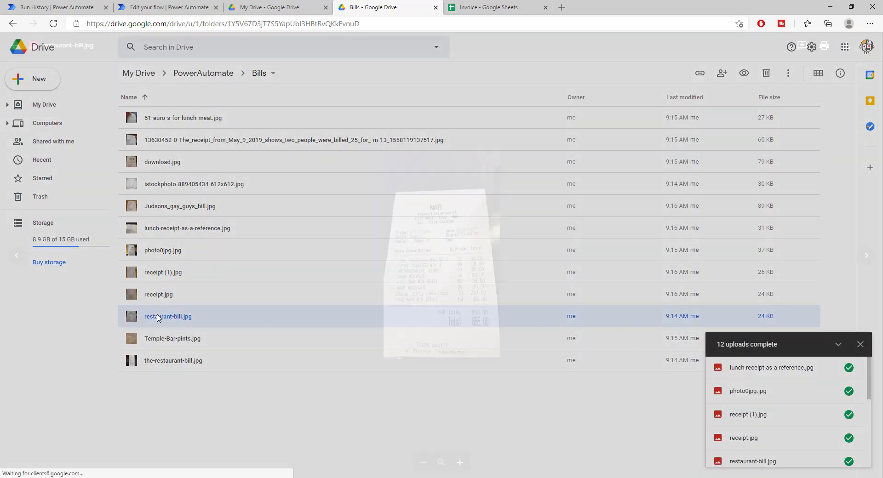
pyautogui.click(159, 314)
pyautogui.doubleClick(158, 361)
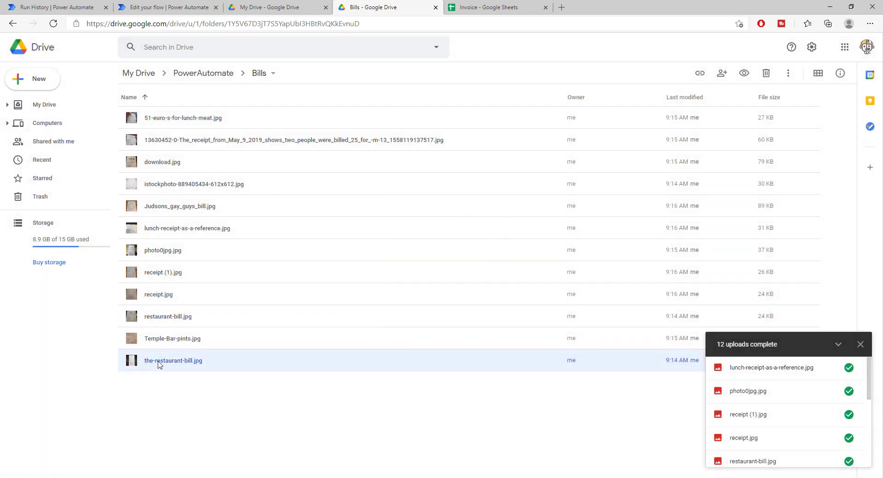
# Switch to the Invoice spreadsheet and review the extracted receipt rows down to row 35
pyautogui.click(214, 315)
pyautogui.click(502, 3)
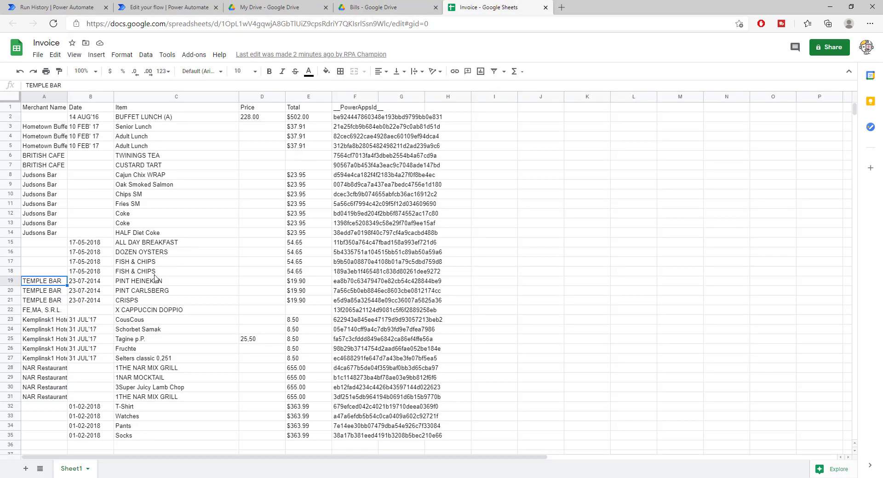
pyautogui.scroll(-1, 156, 279)
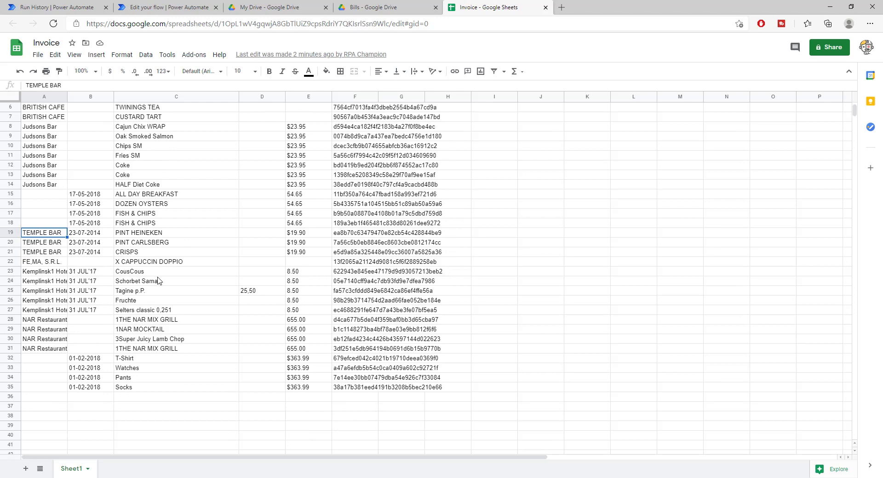
pyautogui.scroll(1, 158, 280)
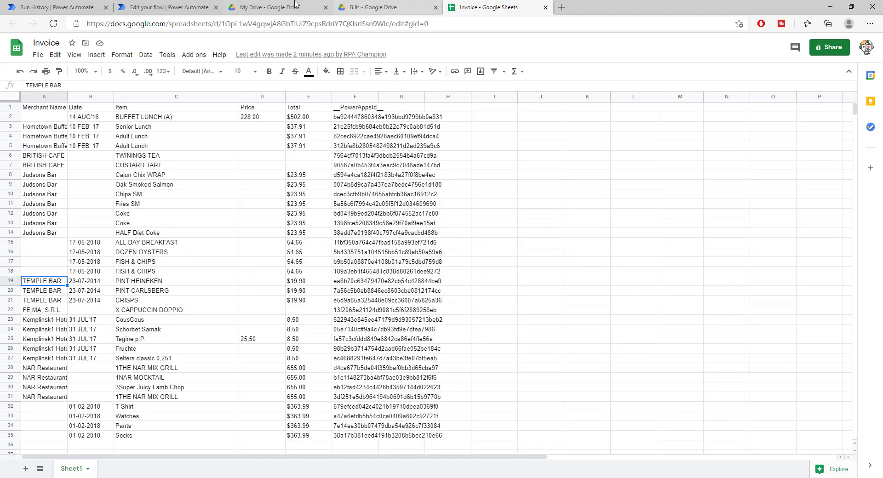
# Compare the receipt files in the Bills folder on Google Drive with the rows in the Invoice spreadsheet
pyautogui.click(276, 7)
pyautogui.click(488, 7)
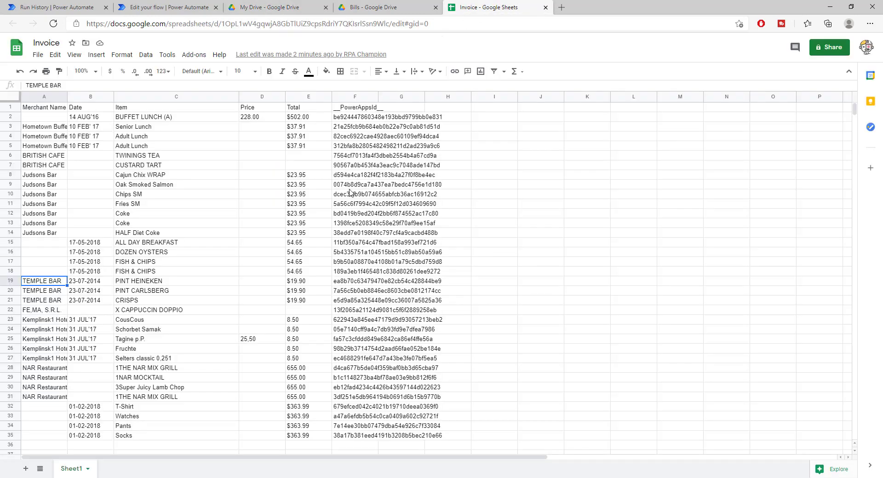
pyautogui.click(373, 7)
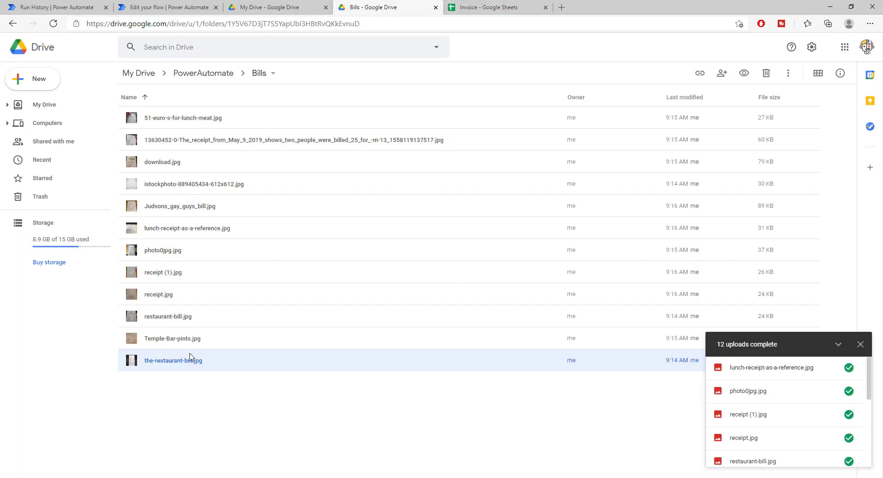
pyautogui.click(497, 9)
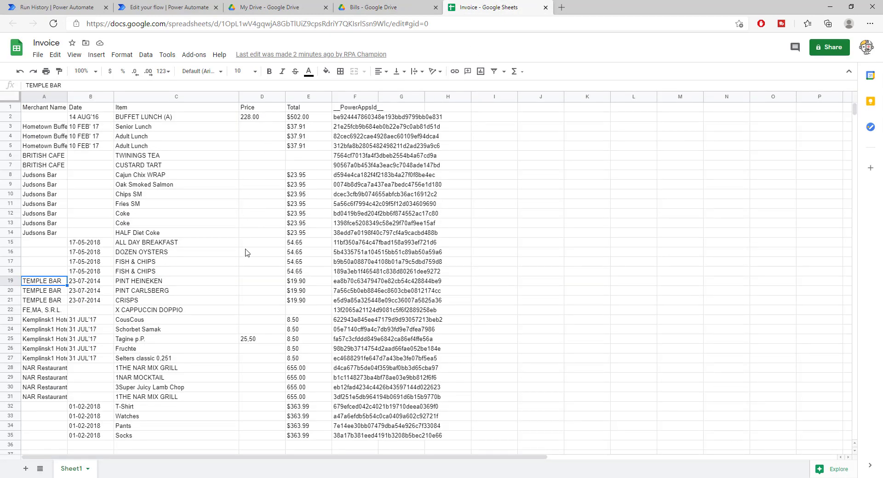
# Highlight Price cells D14:D24 in the Invoice spreadsheet for review, and switch to the BillCheckExtract run in Power Automate
pyautogui.moveTo(259, 234); pyautogui.dragTo(255, 328)
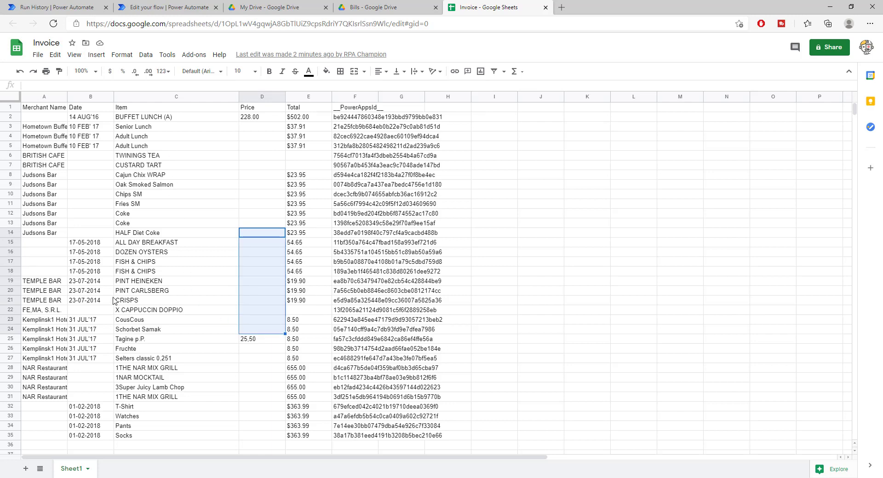
pyautogui.click(81, 6)
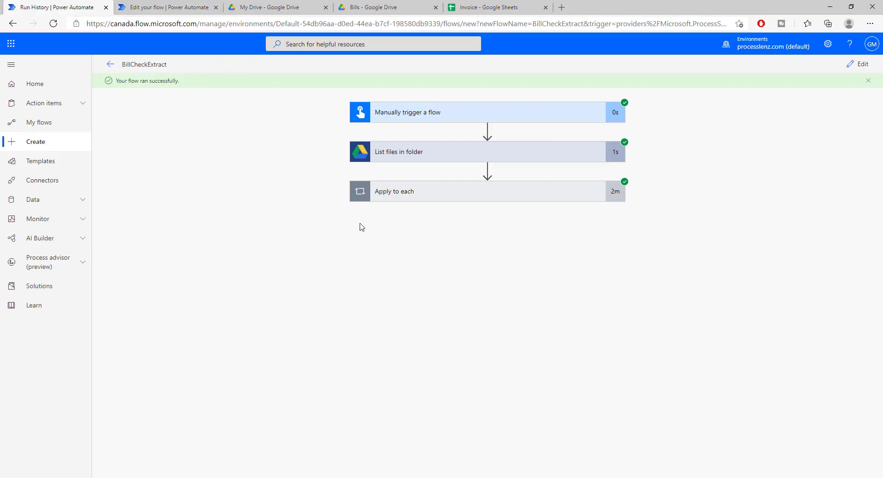